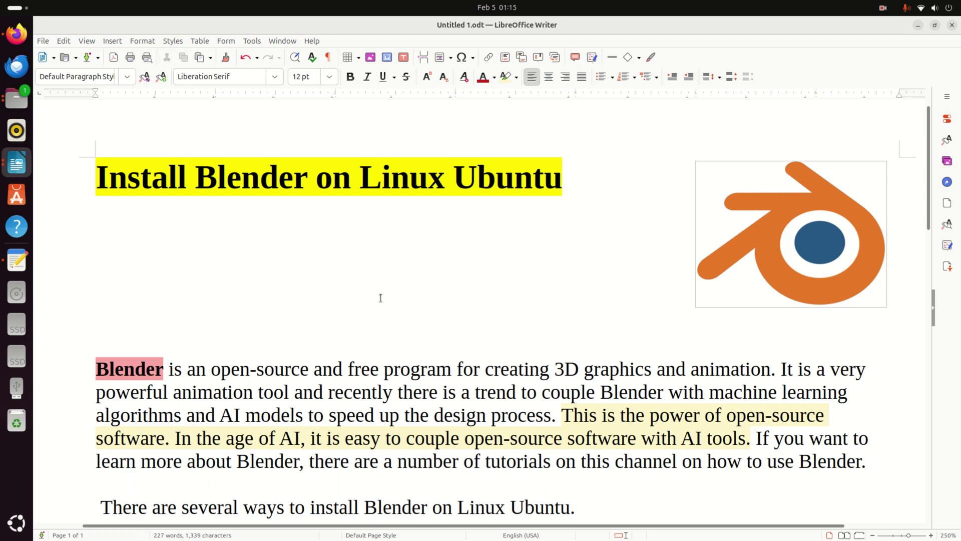
Step: Scroll down the notes and select the first install approach heading
scroll(366, 329, "down", 3)
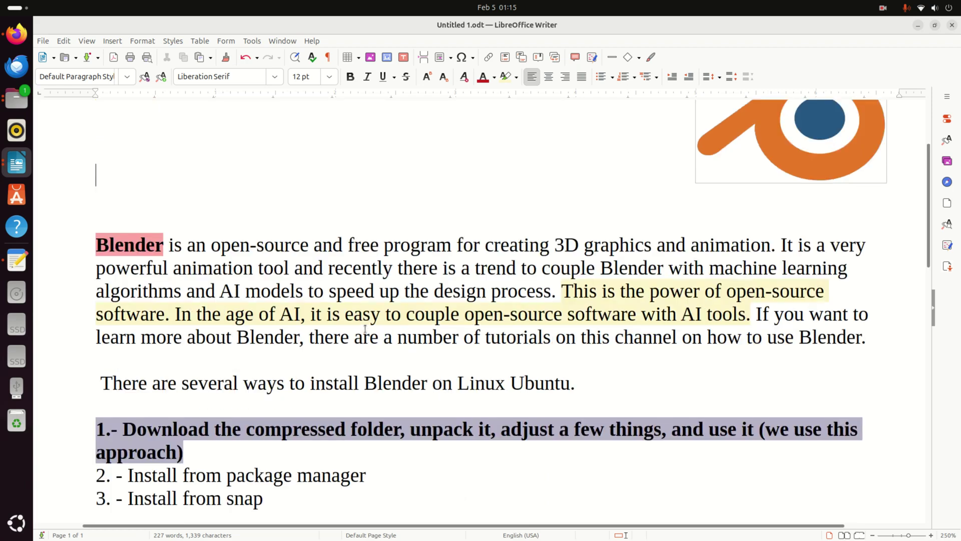
scroll(365, 329, "down", 4)
scroll(213, 195, "down", 1)
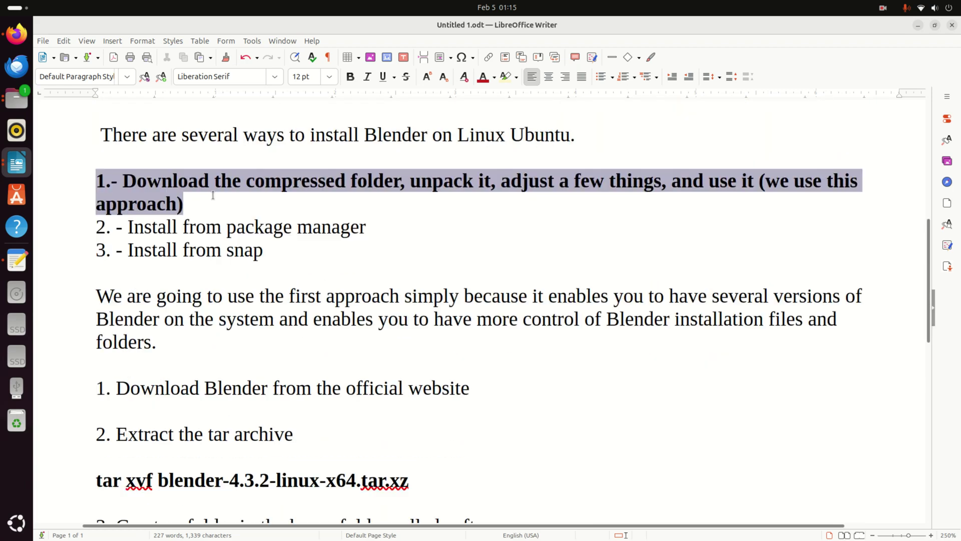
left_click_drag(109, 131, 184, 135)
left_click_drag(196, 203, 95, 181)
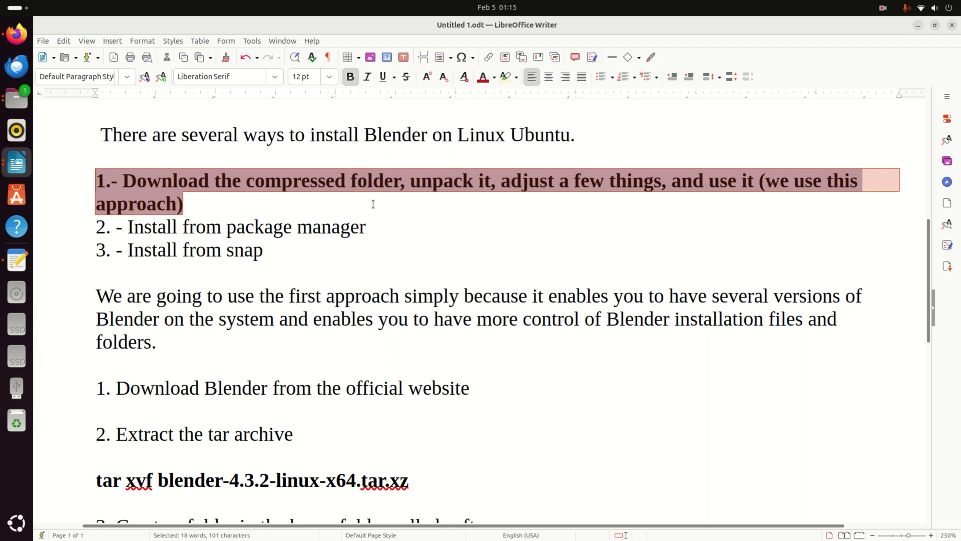
Step: Highlight the word 'from' in items 2 and 3, then the whole first-approach explanation sentence
double_click(195, 231)
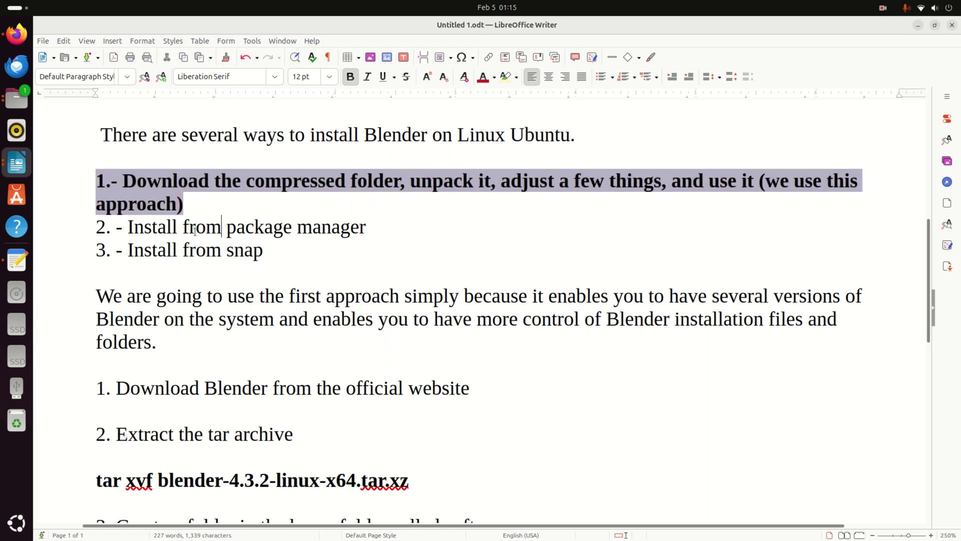
left_click(195, 231)
double_click(198, 250)
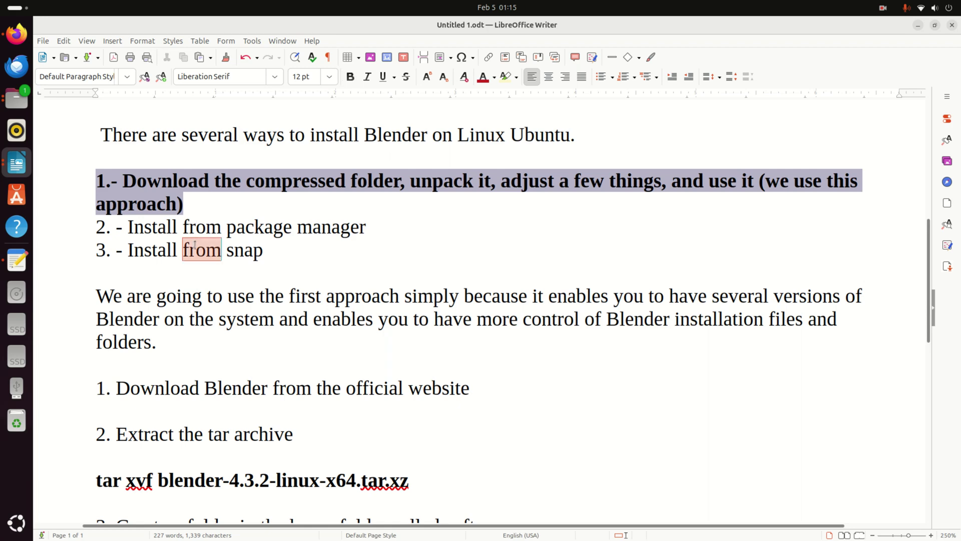
triple_click(208, 298)
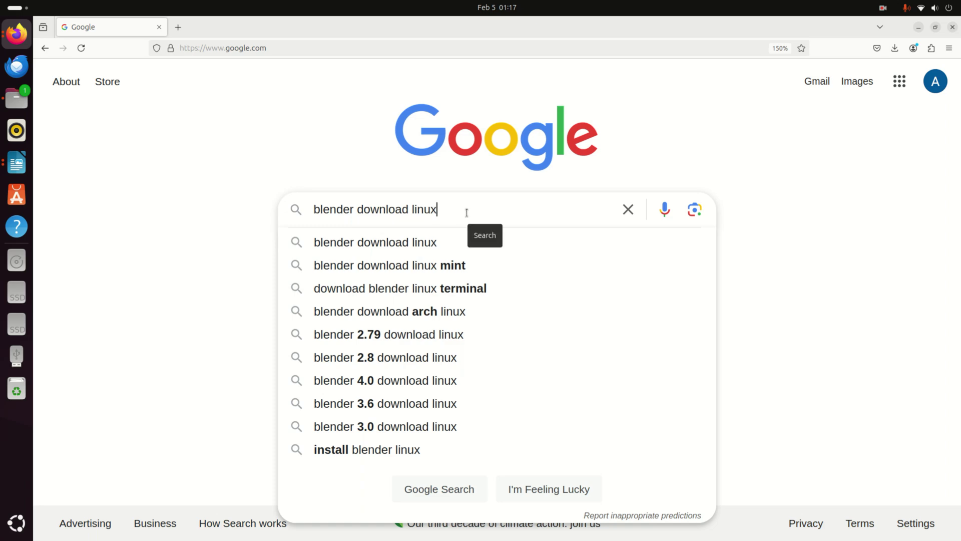
Step: Run the 'blender download linux' search, go to blender.org and download blender-4.3.2-linux-x64.tar.xz
key("Return")
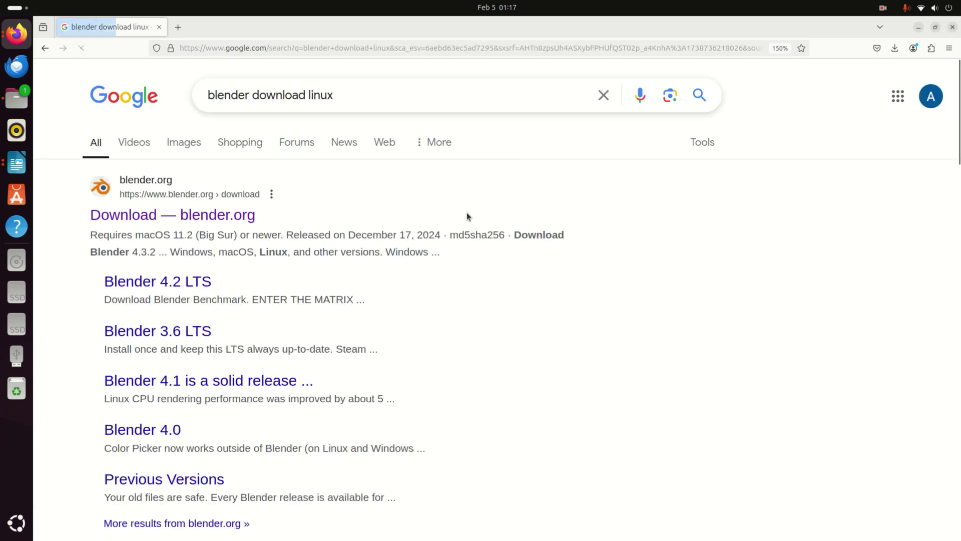
left_click(224, 214)
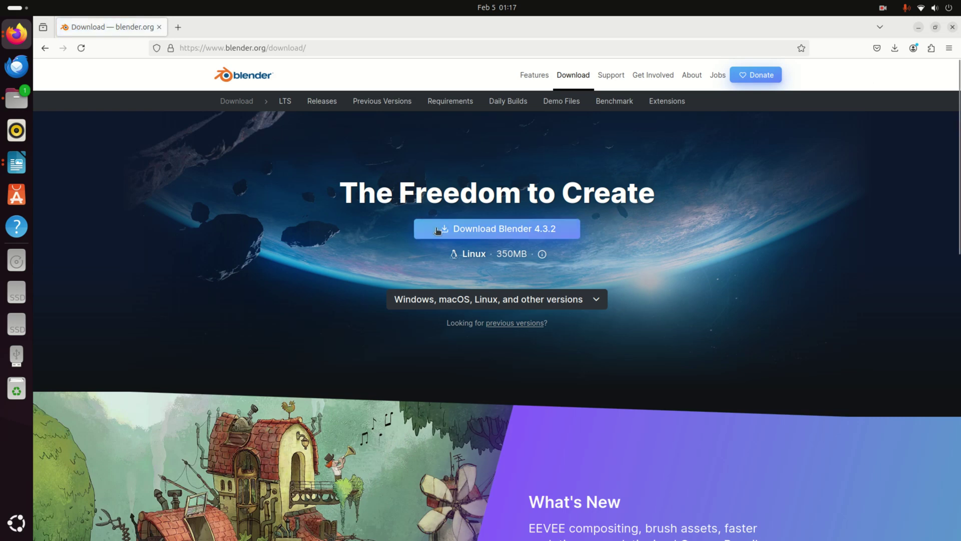
left_click(554, 233)
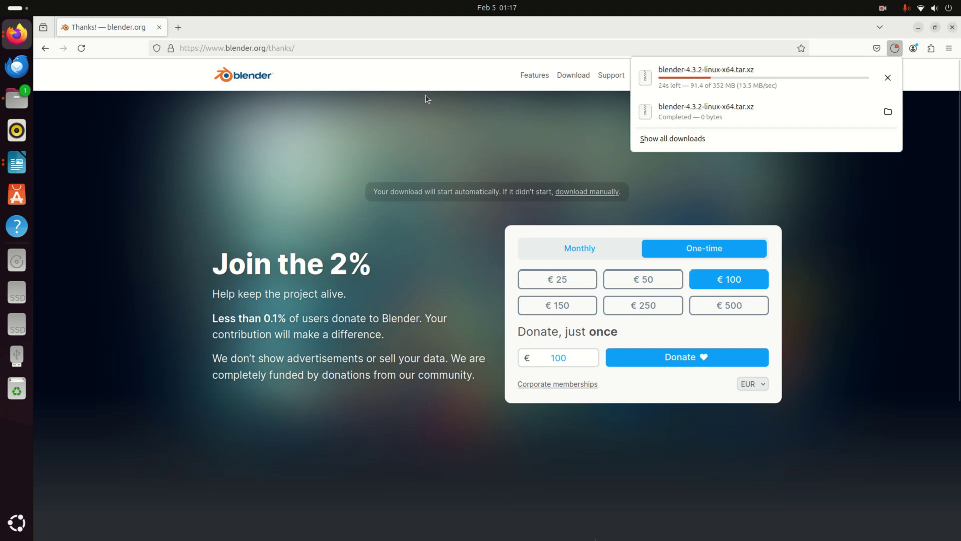
Step: Go back to Google and change the search to 'blender install linux'
left_click(49, 53)
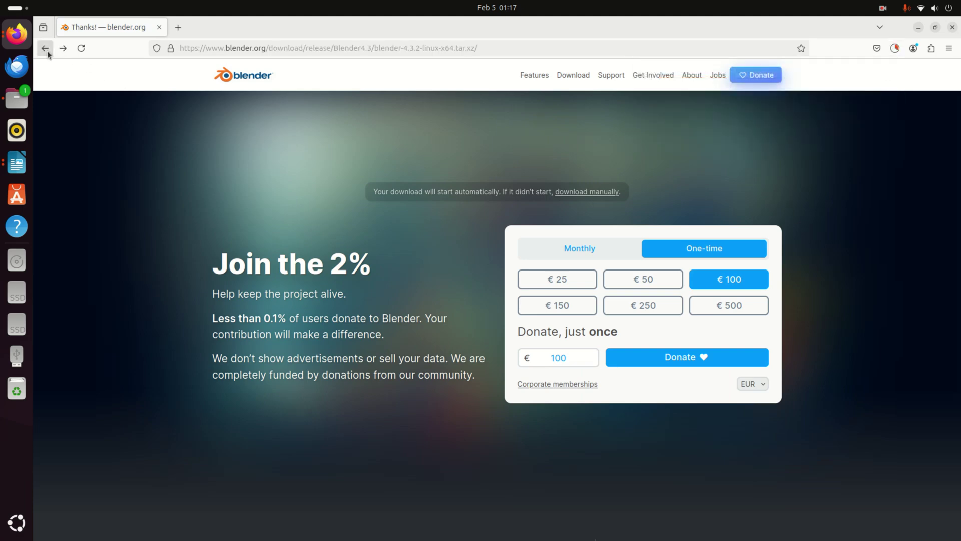
left_click(49, 53)
left_click(48, 53)
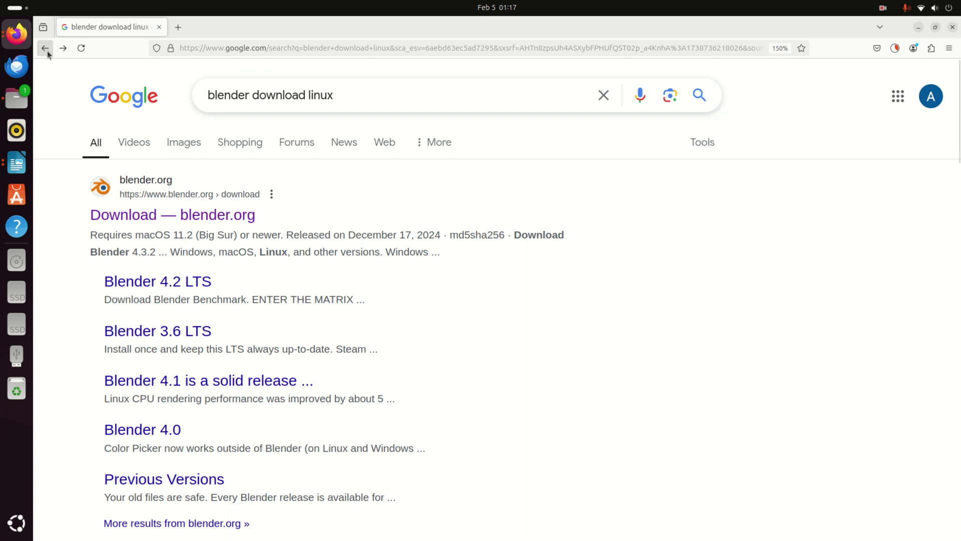
double_click(282, 95)
left_click(338, 90)
left_click_drag(338, 93, 272, 89)
key("BackSpace")
type("install al")
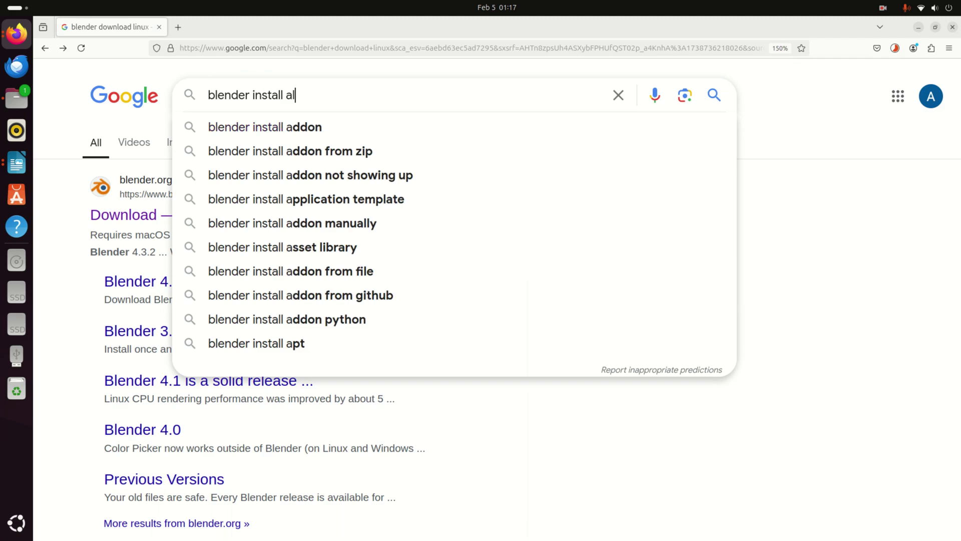
key("BackSpace")
type("linux")
key("Return")
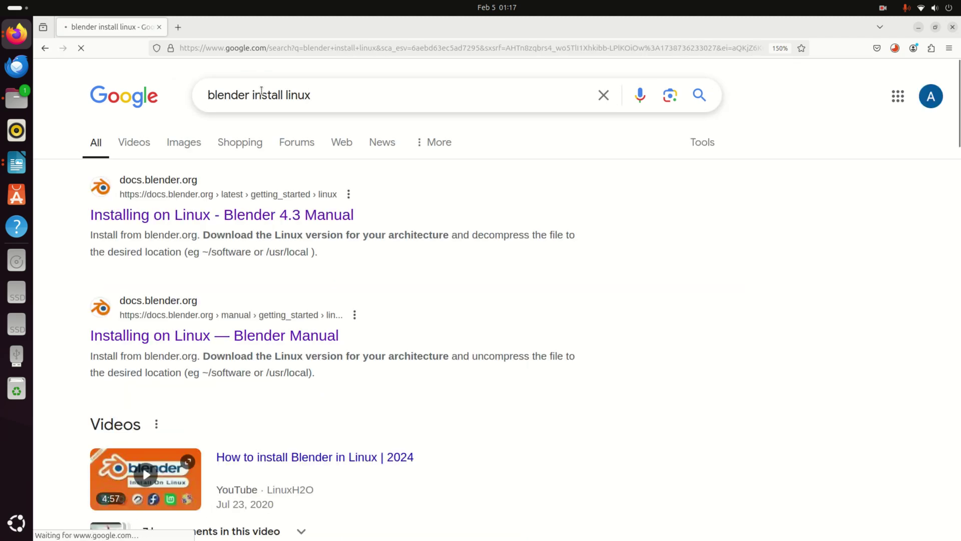
Step: Read the manual's Installing on Linux and Downloading Blender pages, then reopen the blender.org download page
left_click(187, 216)
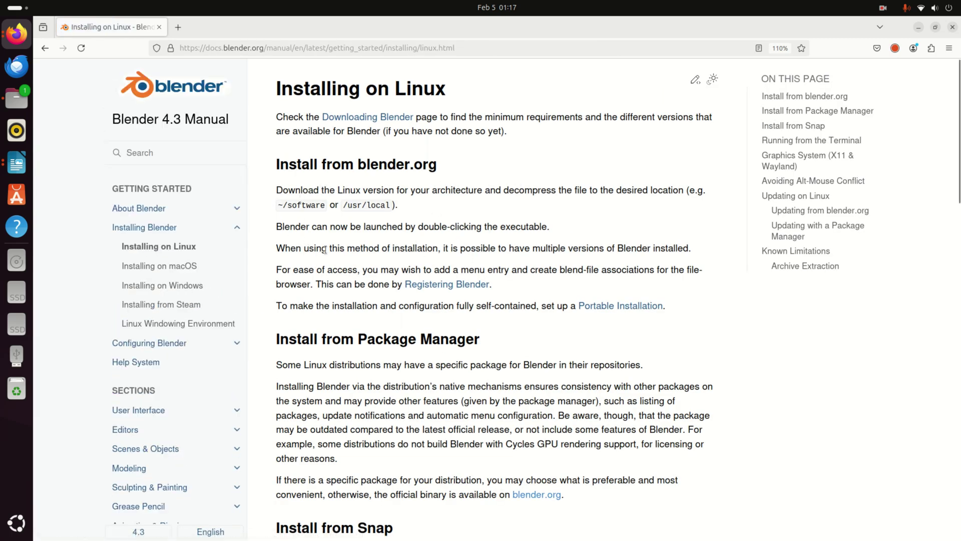
left_click(351, 119)
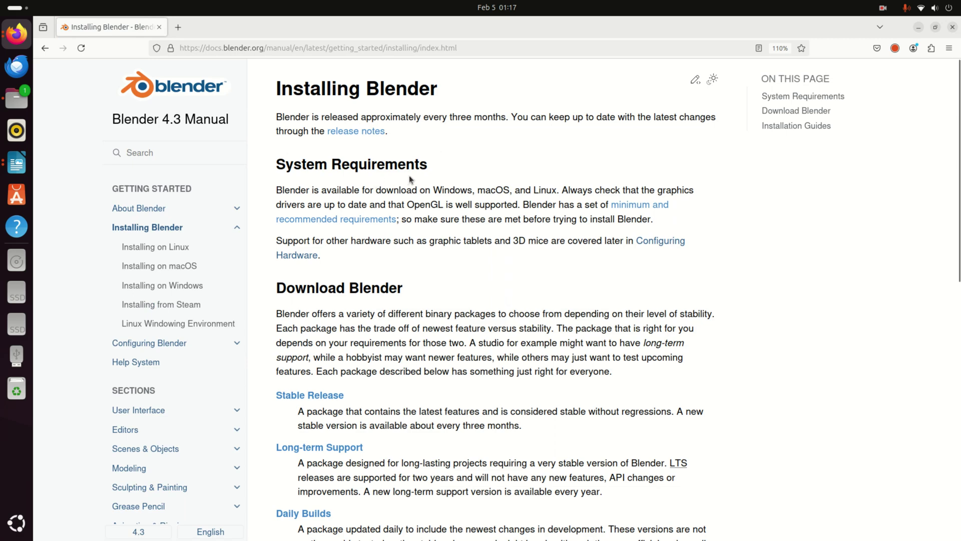
left_click(45, 48)
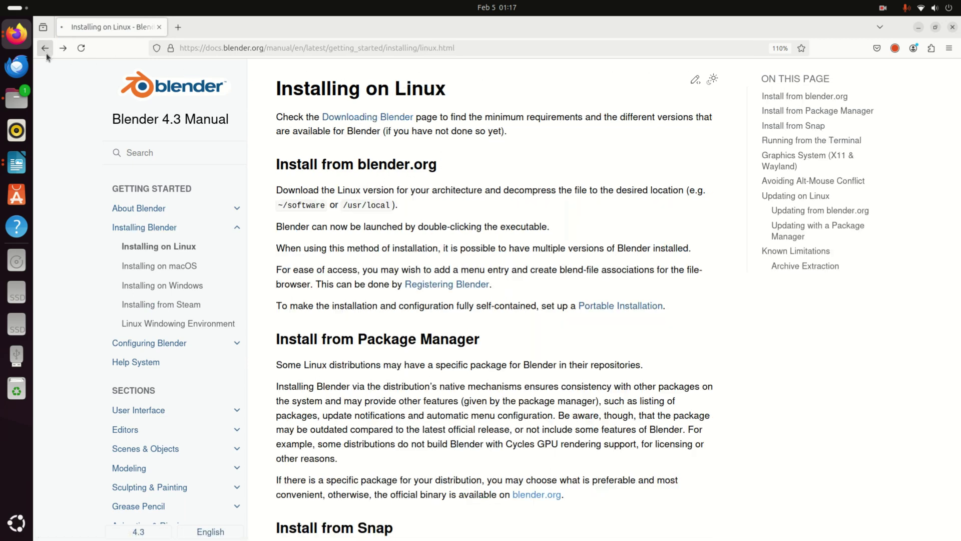
left_click(45, 48)
left_click(46, 49)
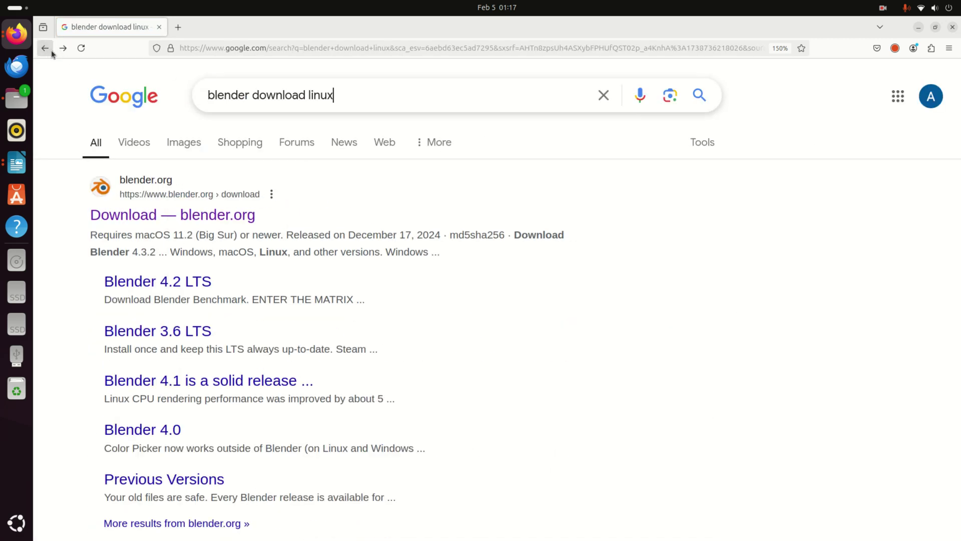
left_click(218, 216)
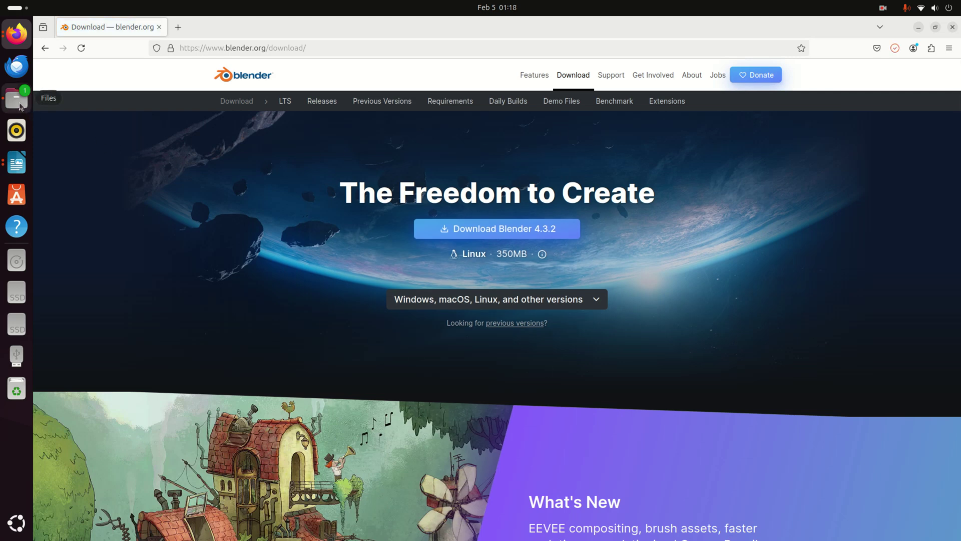
Step: Show the Downloads folder in Files with enlarged icons, revealing blender-4.3.2-linux-x64.tar.xz
left_click(17, 100)
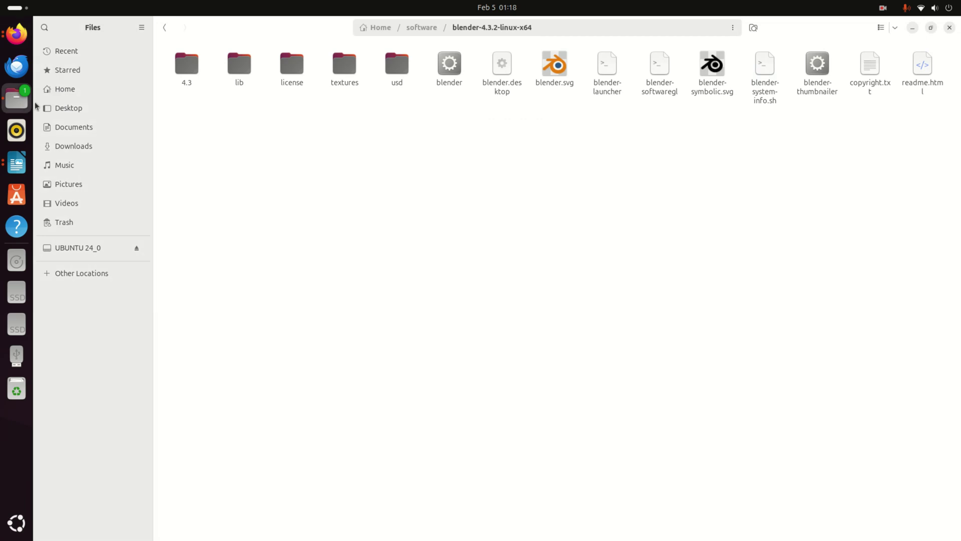
left_click(71, 148)
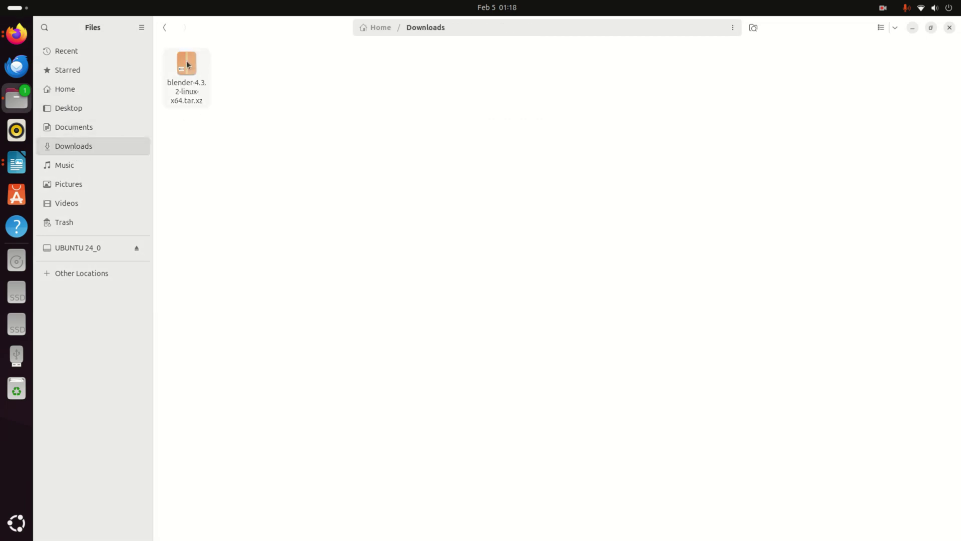
scroll(232, 70, "up", 3, "ctrl")
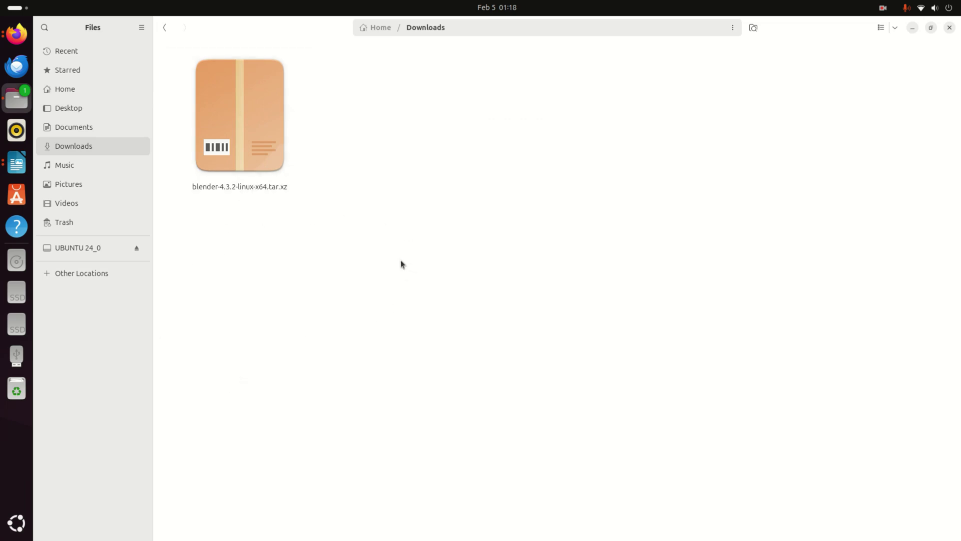
Step: Launch Terminal from the app search and resize it beside the Writer notes
left_click(16, 163)
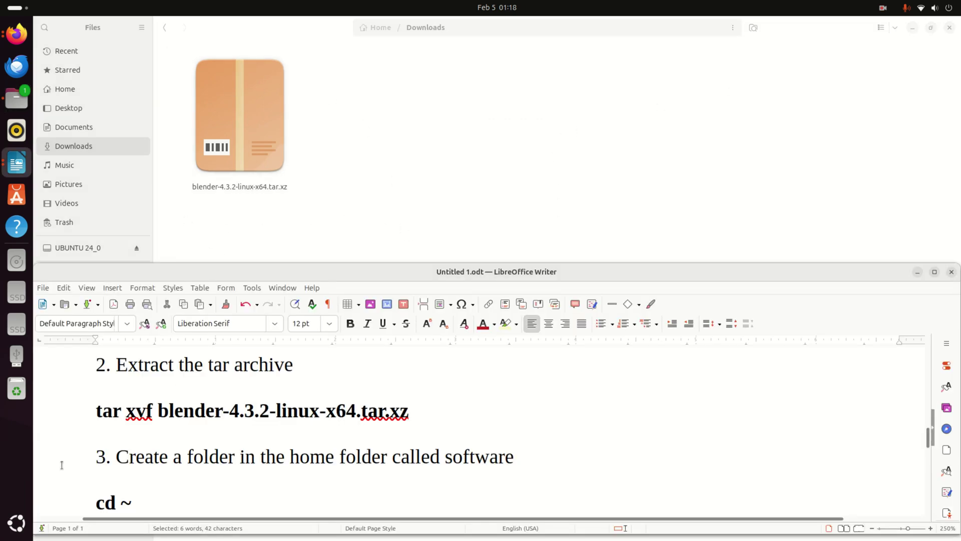
left_click(16, 530)
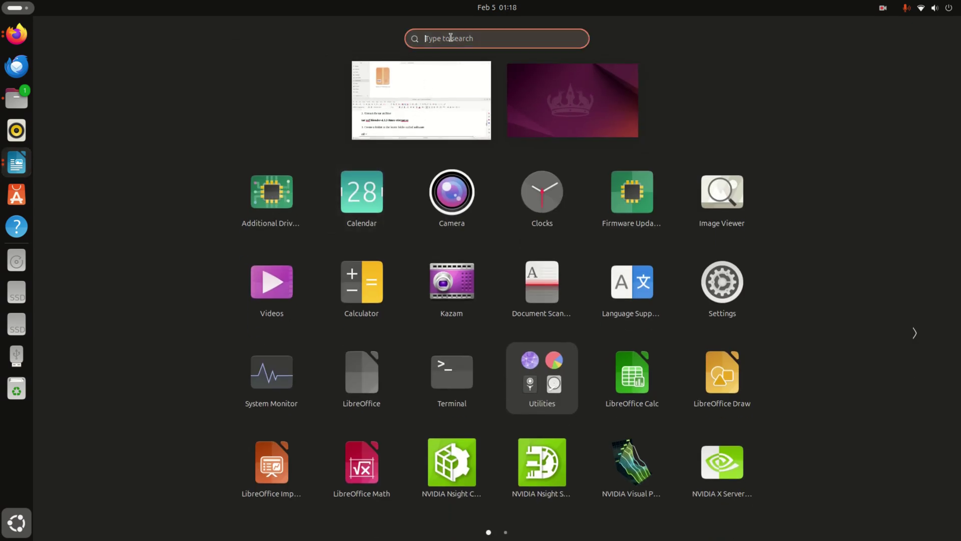
type("ter")
left_click(287, 110)
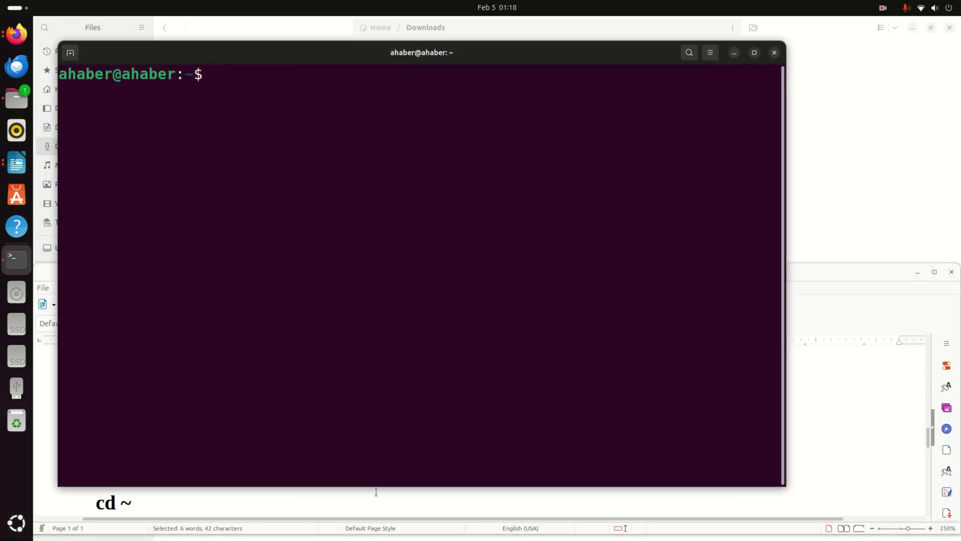
left_click_drag(370, 485, 358, 259)
left_click_drag(786, 116, 955, 117)
left_click_drag(601, 53, 573, 30)
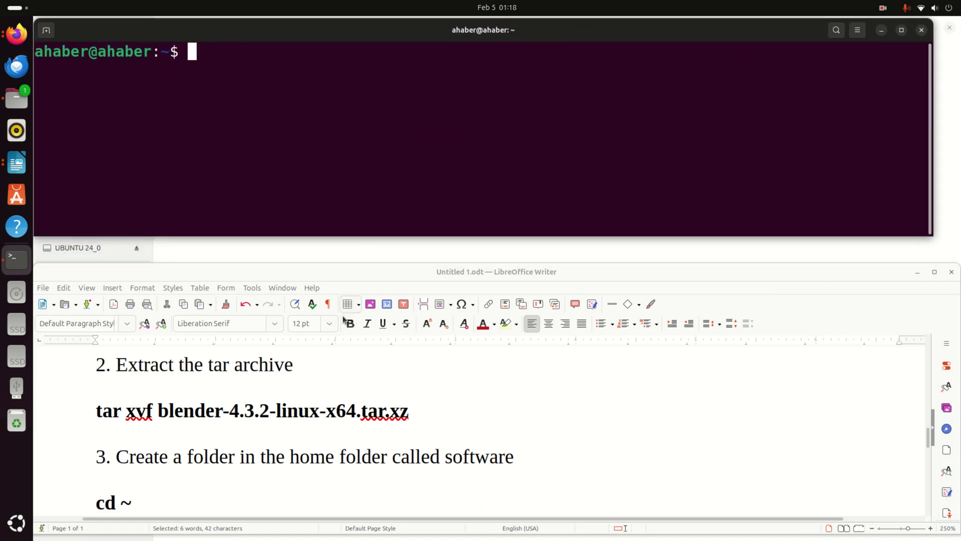
Step: Change to ~/Downloads and run ls -la to list the archive
type("cd ~")
key("Return")
type("cd")
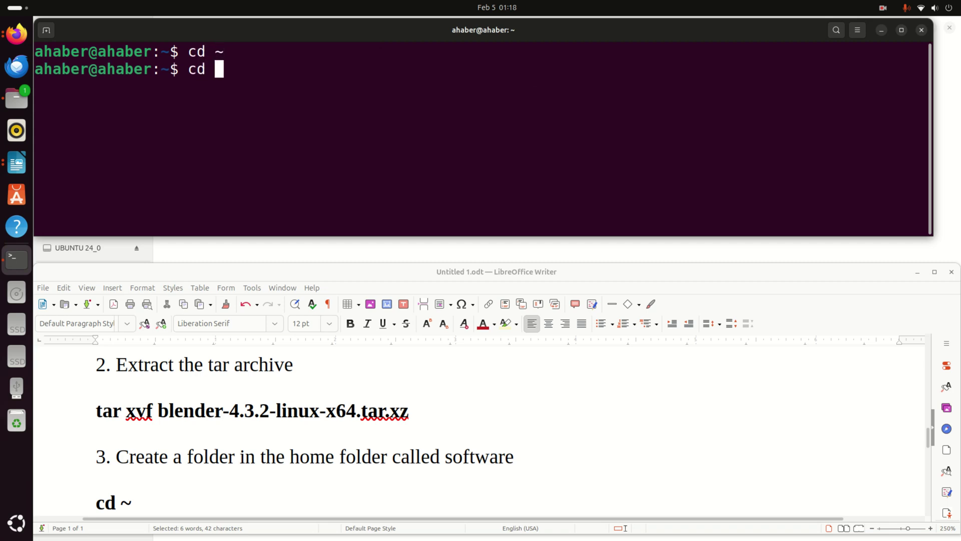
type(" Do")
key("BackSpace")
key("BackSpace")
type("Do")
key("Tab")
key("Return")
type("ls -la")
key("Return")
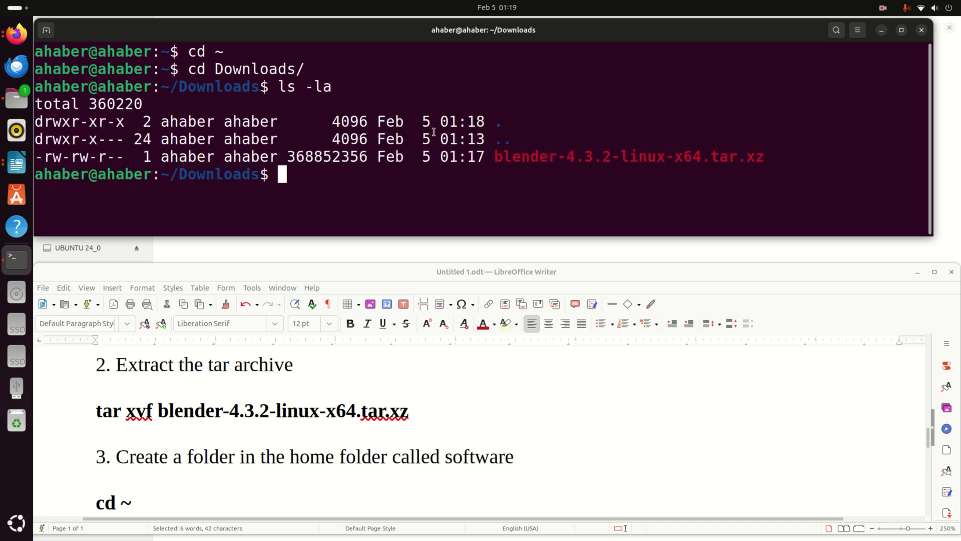
Step: Copy 'tar xvf' from the notes and paste it at the terminal prompt
left_click_drag(493, 155, 765, 152)
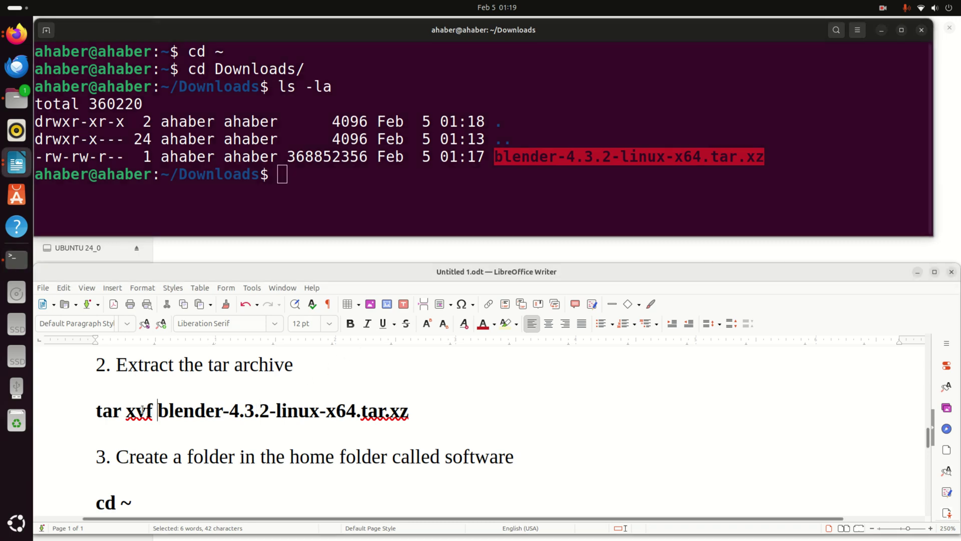
left_click_drag(155, 409, 93, 410)
right_click(124, 418)
left_click(166, 293)
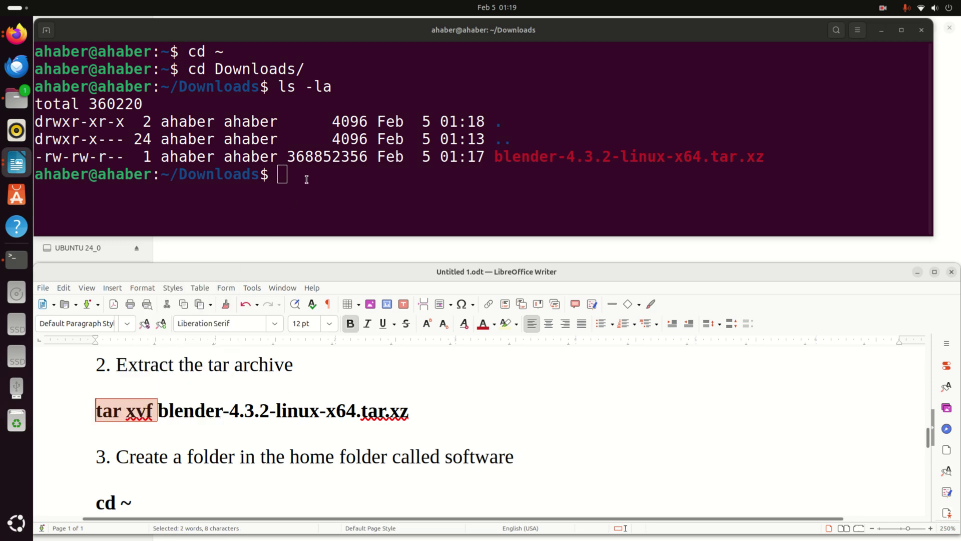
right_click(304, 175)
left_click(324, 213)
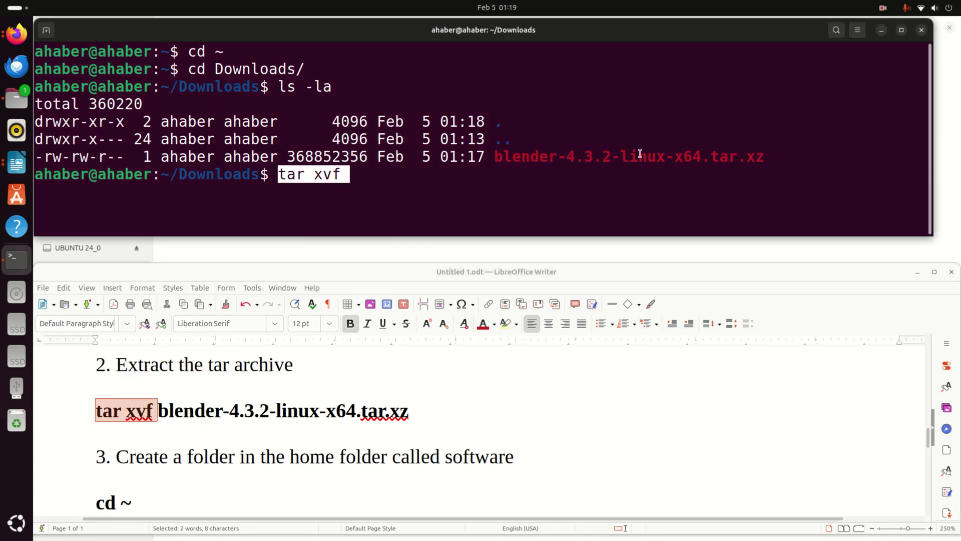
key("Left")
key("Left")
key("Left")
key("Left")
key("Right")
key("Right")
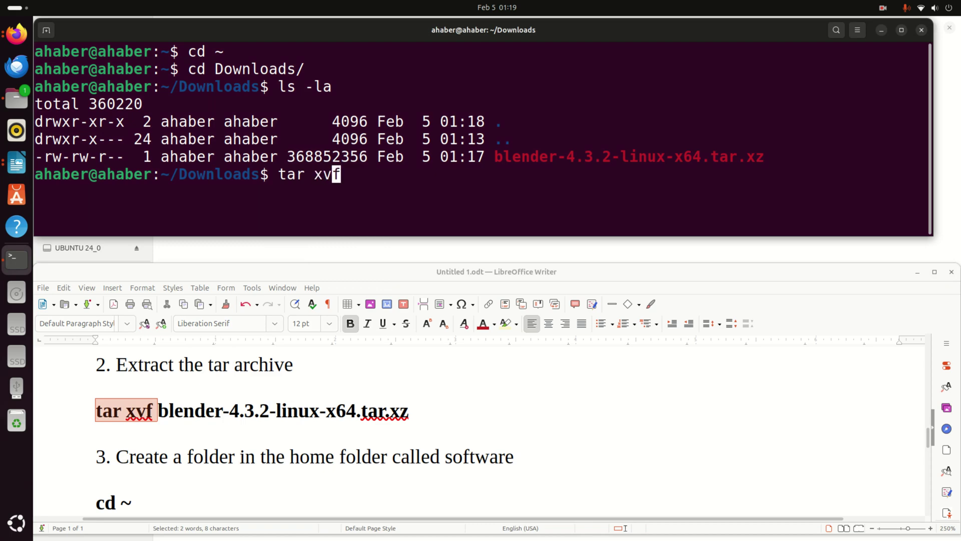
key("Left")
key("Left")
key("Right")
key("Right")
Step: Append the copied blender-4.3.2-linux-x64.tar.xz filename and run the extraction
left_click_drag(494, 157, 765, 151)
right_click(720, 165)
left_click(742, 174)
right_click(449, 172)
left_click(463, 207)
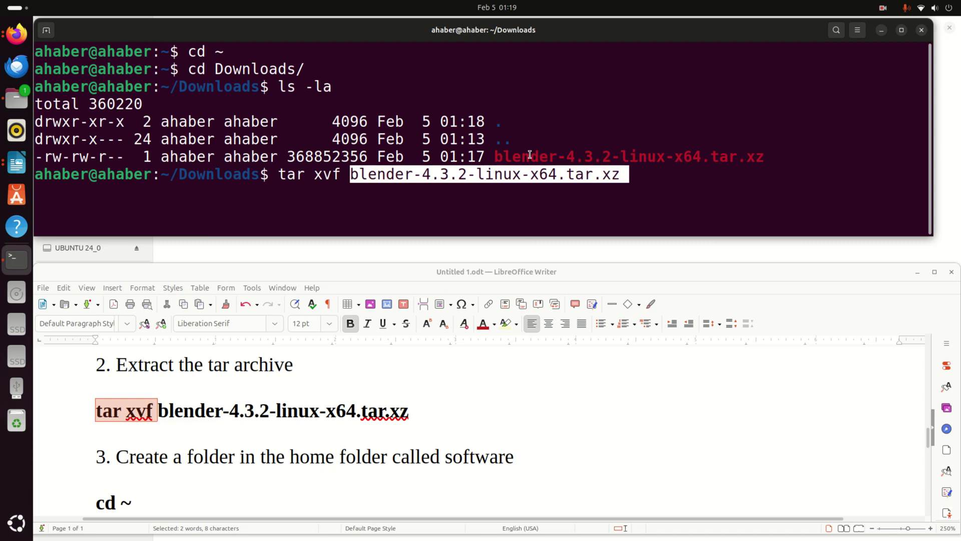
key("Return")
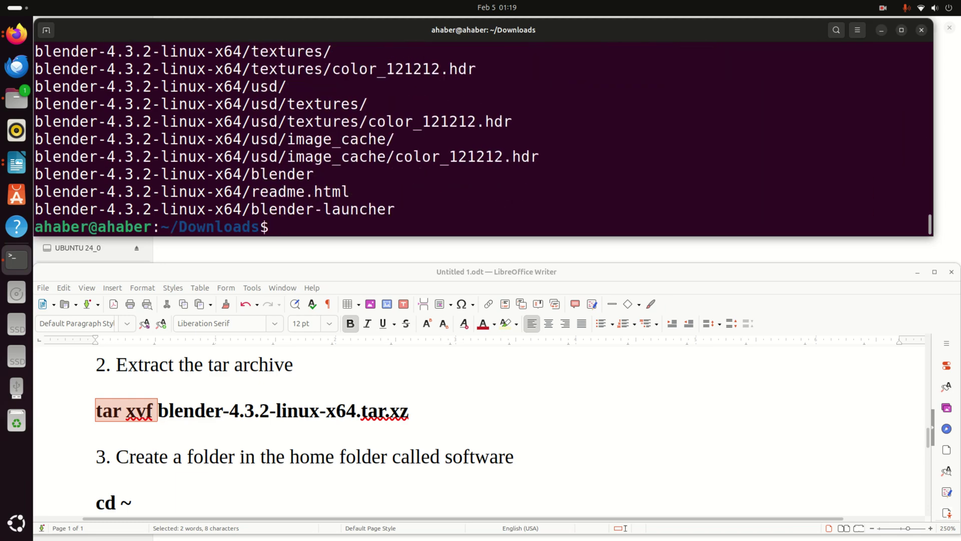
Step: List Downloads with ls -la and select the extracted blender-4.3.2-linux-x64 folder name
type("ls -la")
key("Return")
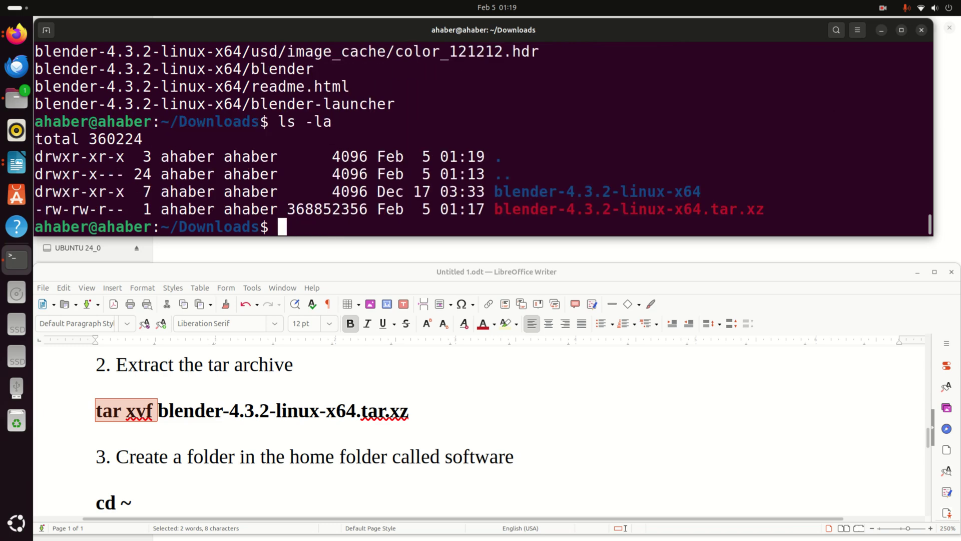
left_click_drag(496, 191, 692, 189)
Step: Enter blender-4.3.2-linux-x64 and list its files with ls -la, scrolling through the output
type("cd b")
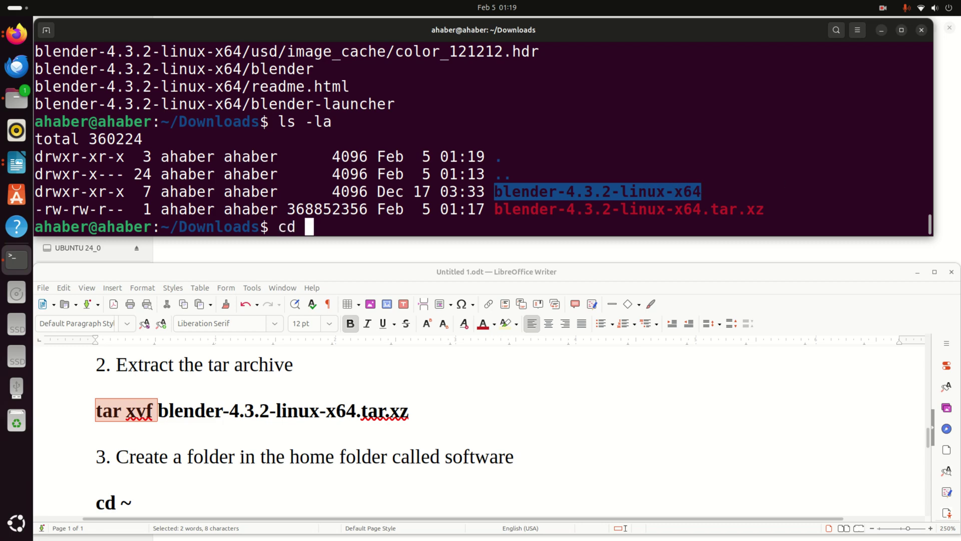
type("le")
key("Tab")
key("Return")
type("ls -la")
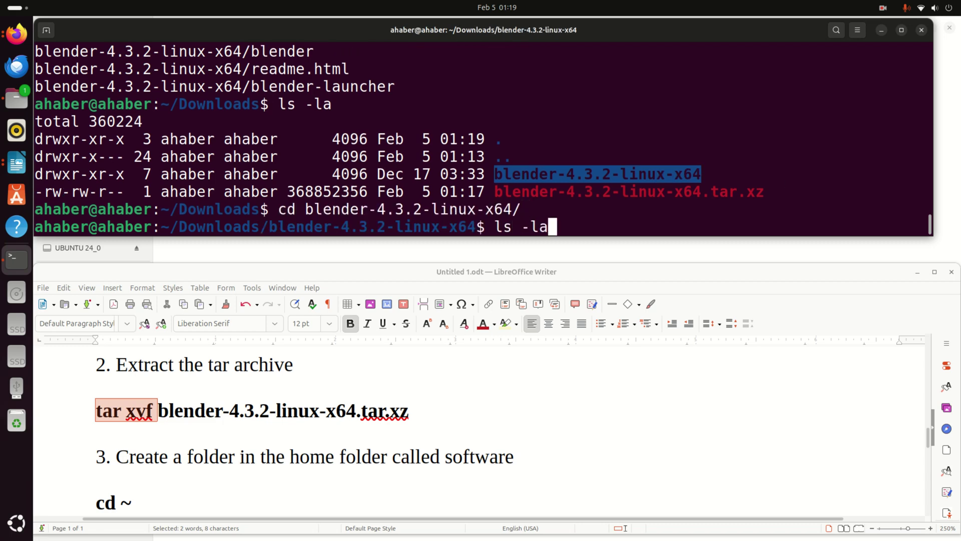
key("Return")
scroll(518, 188, "up", 4)
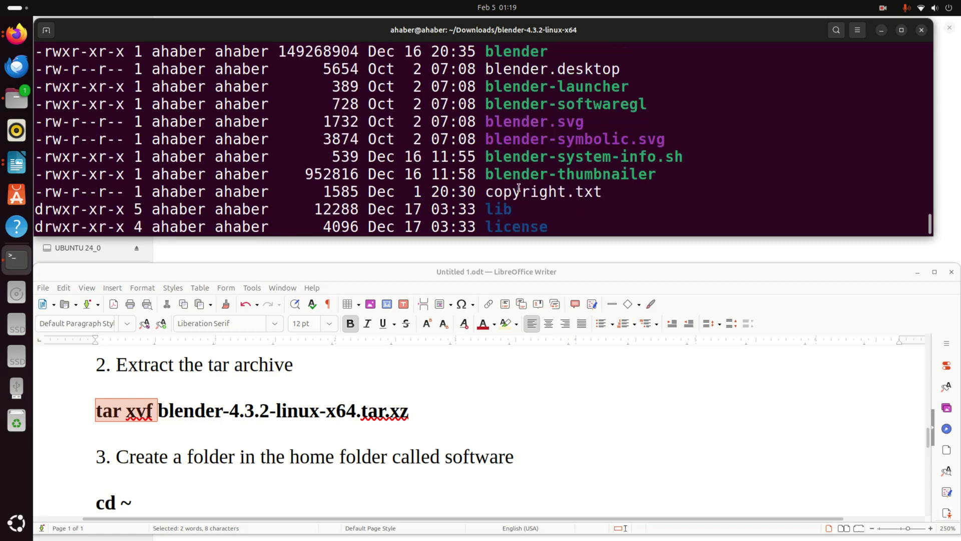
scroll(518, 188, "up", 1)
scroll(521, 177, "down", 4)
scroll(523, 170, "up", 3)
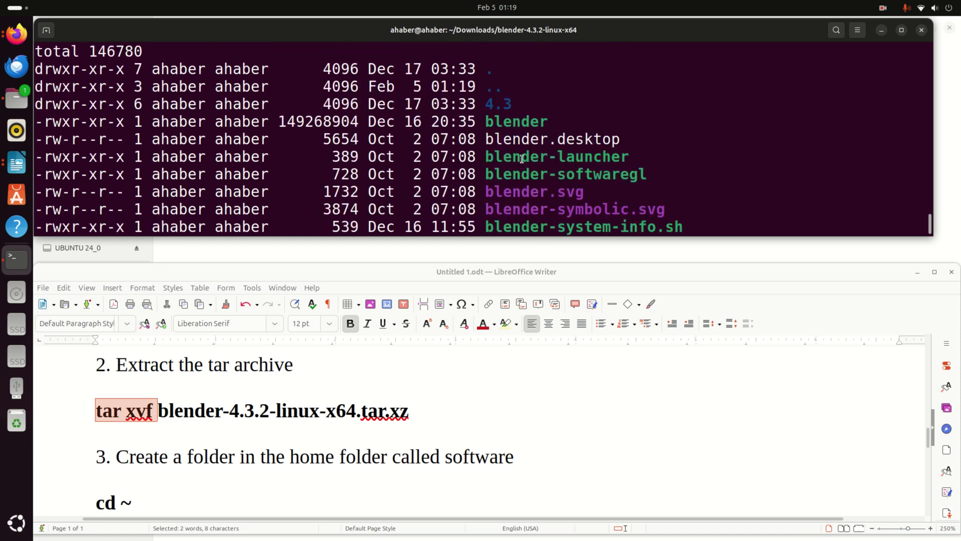
scroll(515, 128, "down", 3)
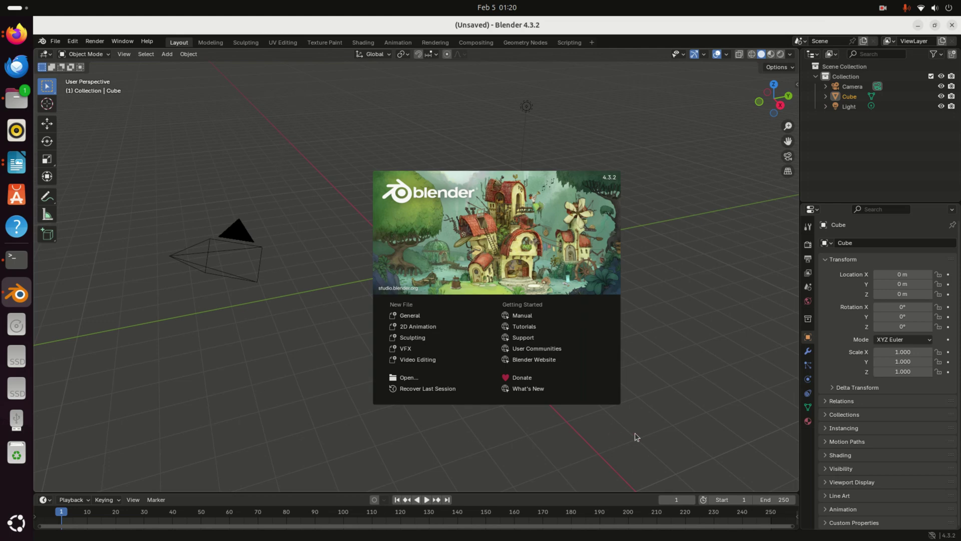
Step: Close the Blender 4.3.2 window so it quits back to the terminal
left_click(952, 26)
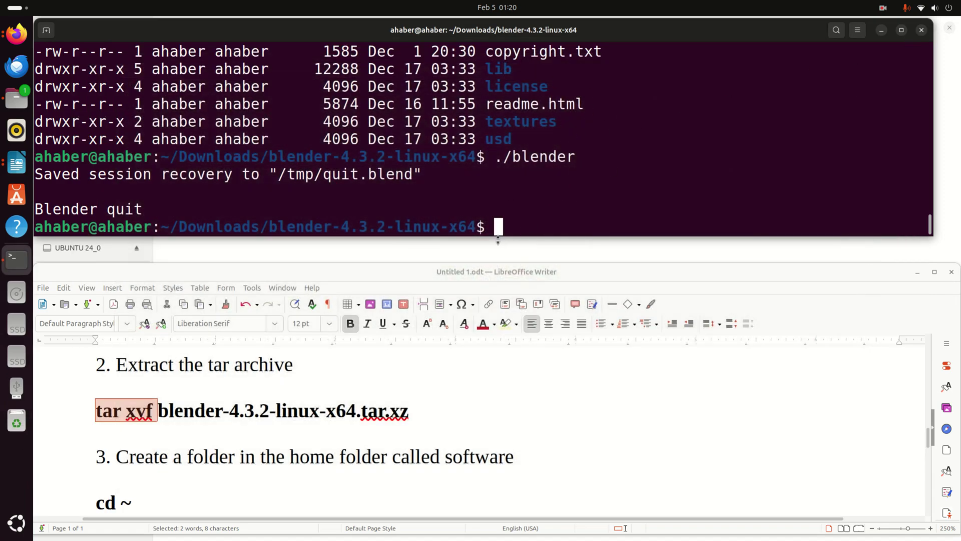
left_click(19, 527)
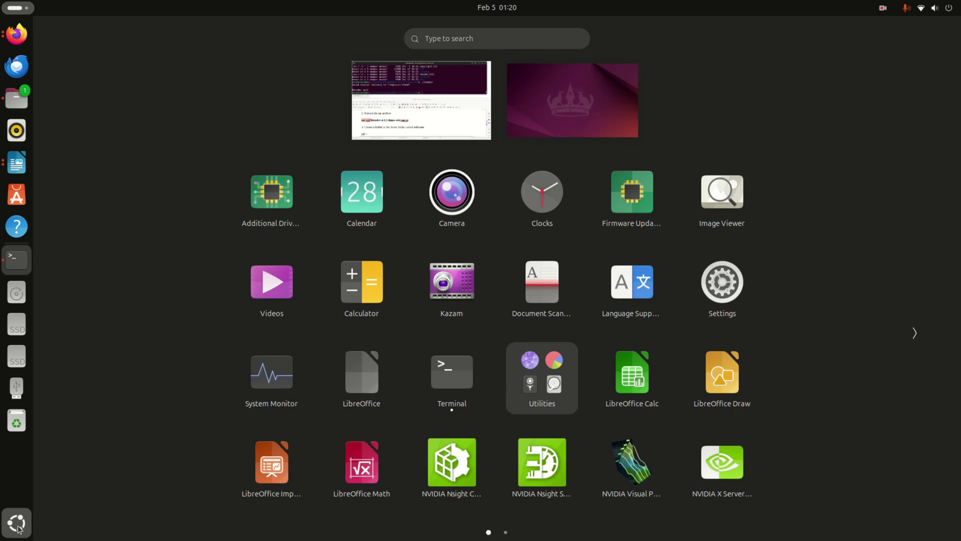
left_click(496, 42)
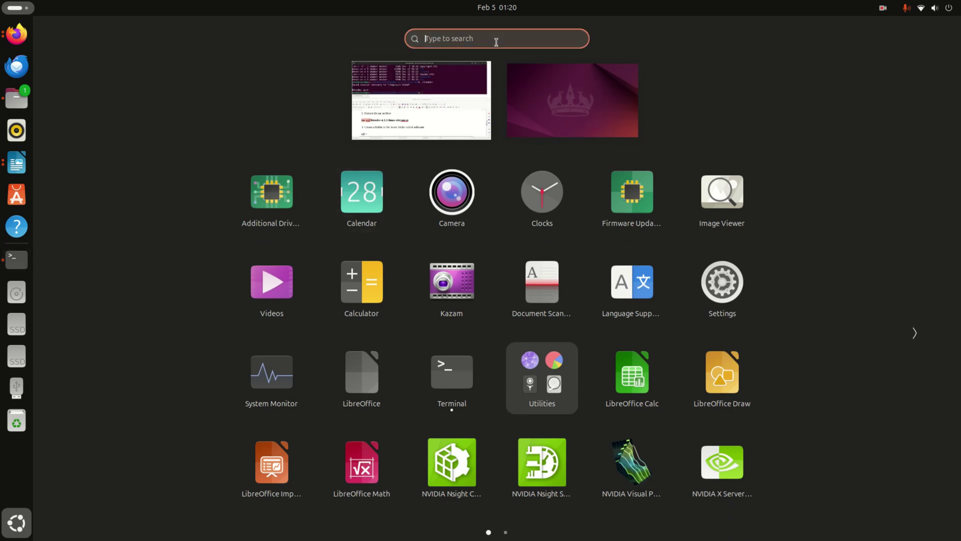
left_click(7, 514)
left_click(7, 514)
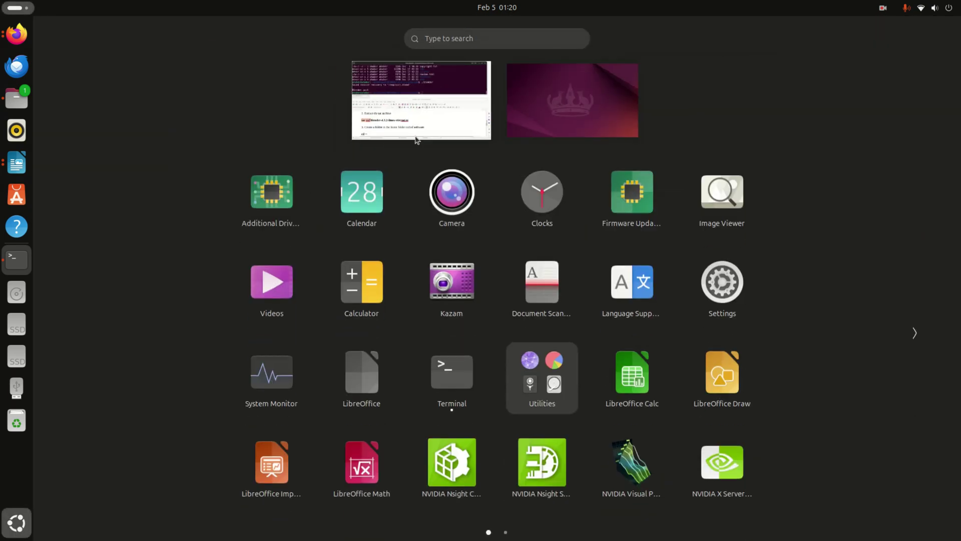
left_click(470, 38)
type("blender")
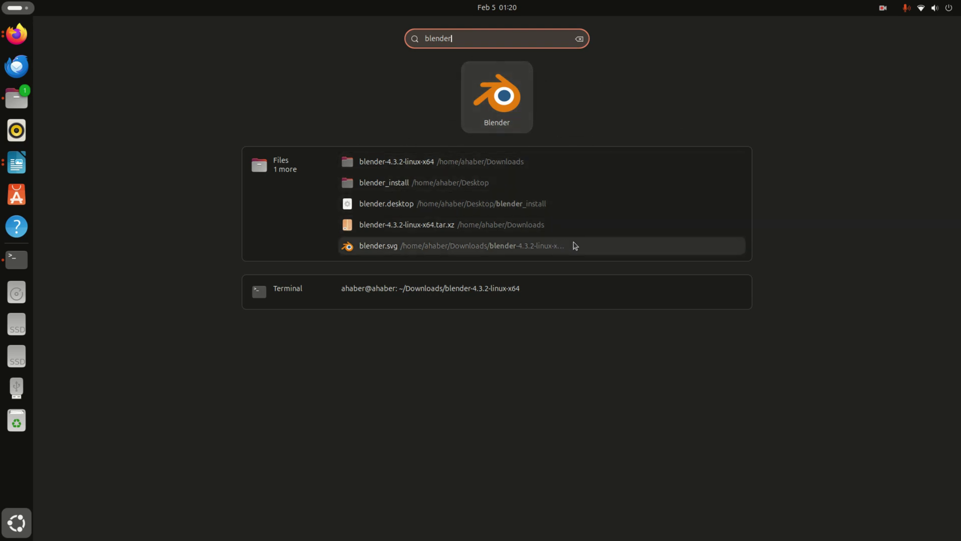
Step: Dismiss the app search and select, then deselect, the blender folder name in the terminal
key("super")
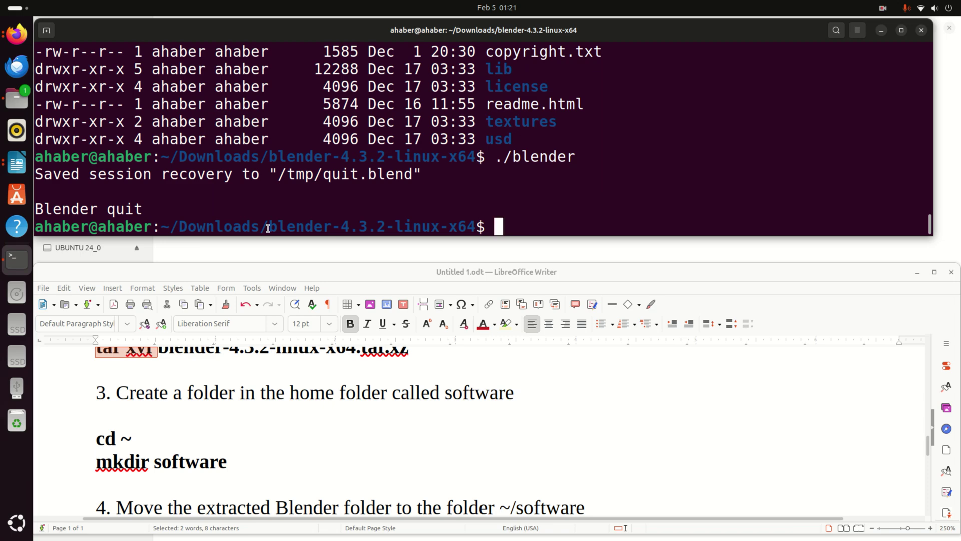
left_click_drag(268, 228, 476, 224)
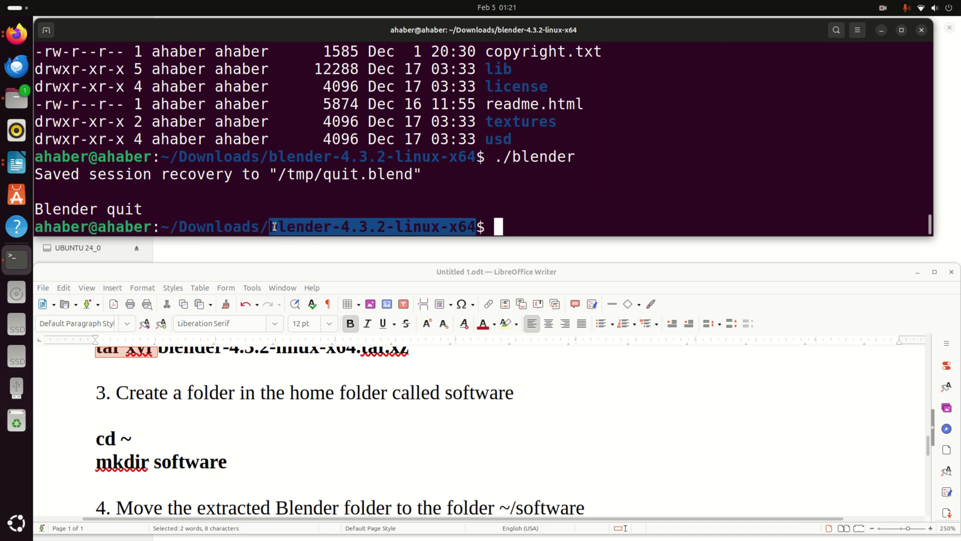
left_click_drag(270, 226, 472, 225)
left_click(538, 222)
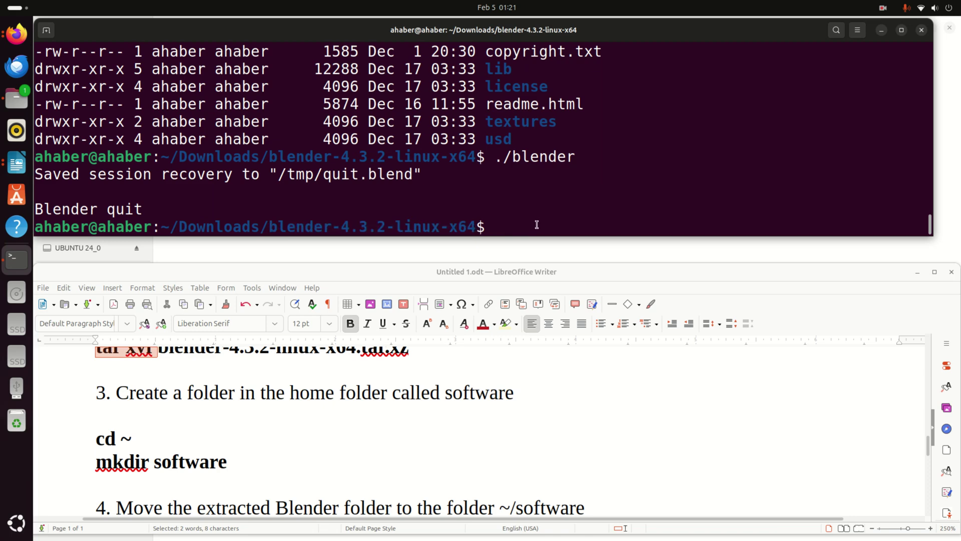
Step: Return home with cd ~ and create the 'software' folder with mkdir
type("cd ~")
key("Return")
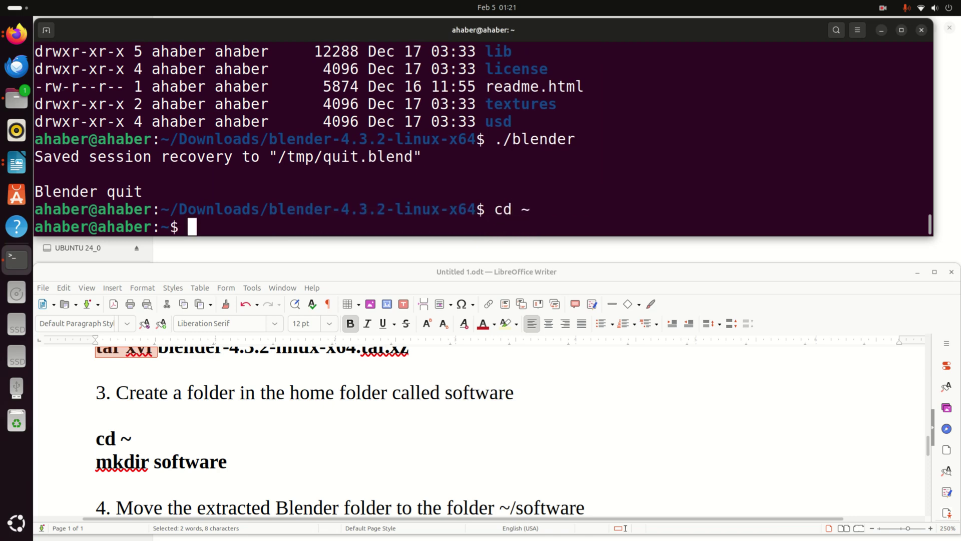
type("mkdi")
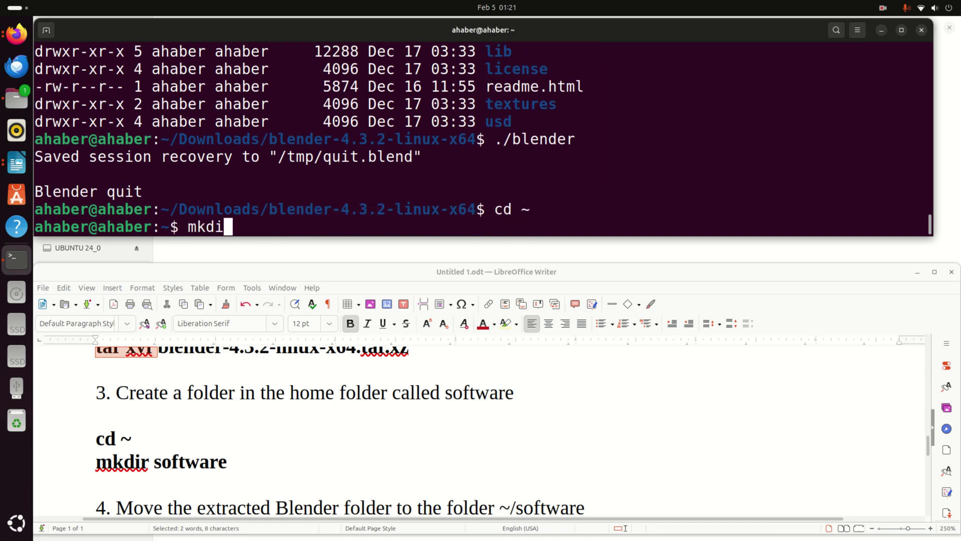
type("r softw")
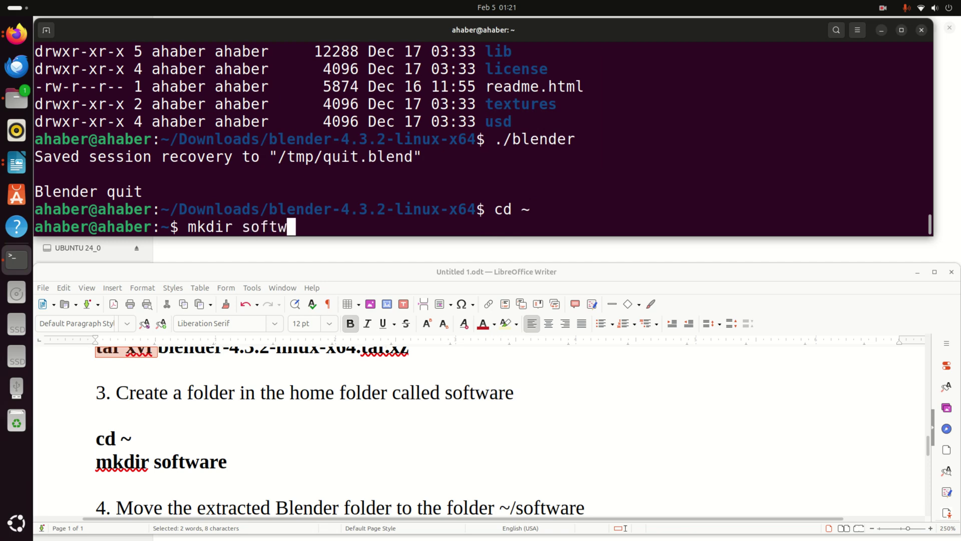
key("BackSpace")
key("BackSpace")
type("tware")
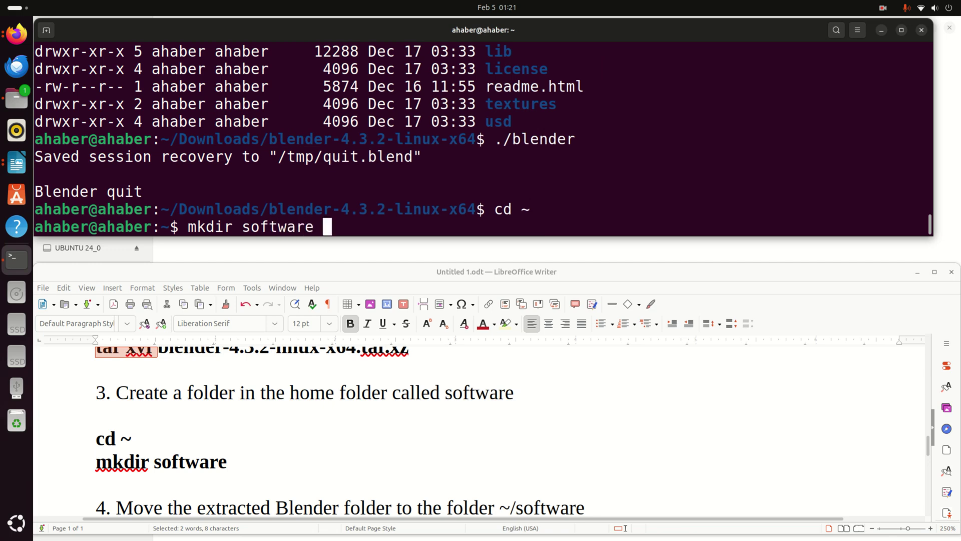
key("BackSpace")
key("Return")
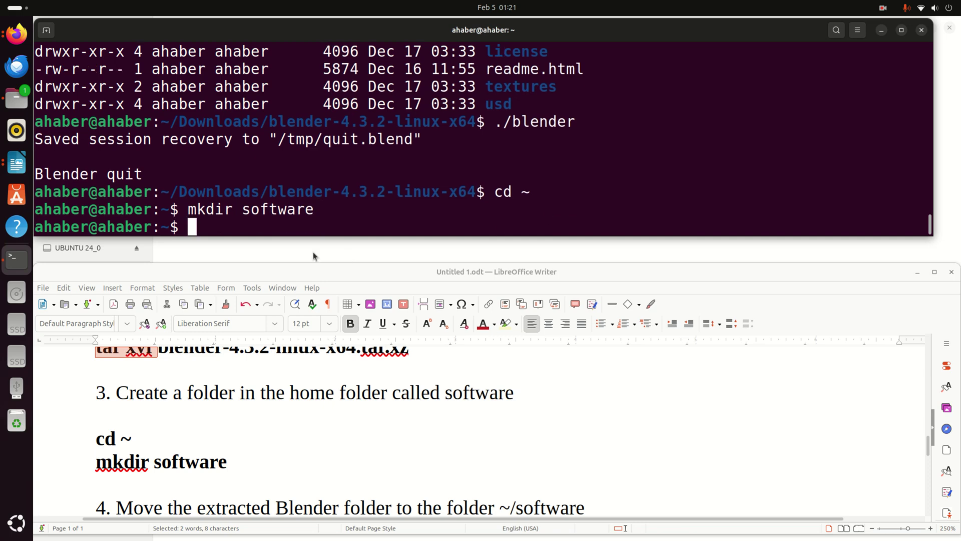
Step: Copy the mv command from the Writer notes and paste it at the terminal prompt
left_click_drag(269, 191, 476, 191)
left_click(280, 213)
scroll(236, 398, "down", 2)
left_click_drag(547, 435, 96, 433)
right_click(126, 432)
left_click(169, 308)
right_click(209, 231)
left_click(236, 262)
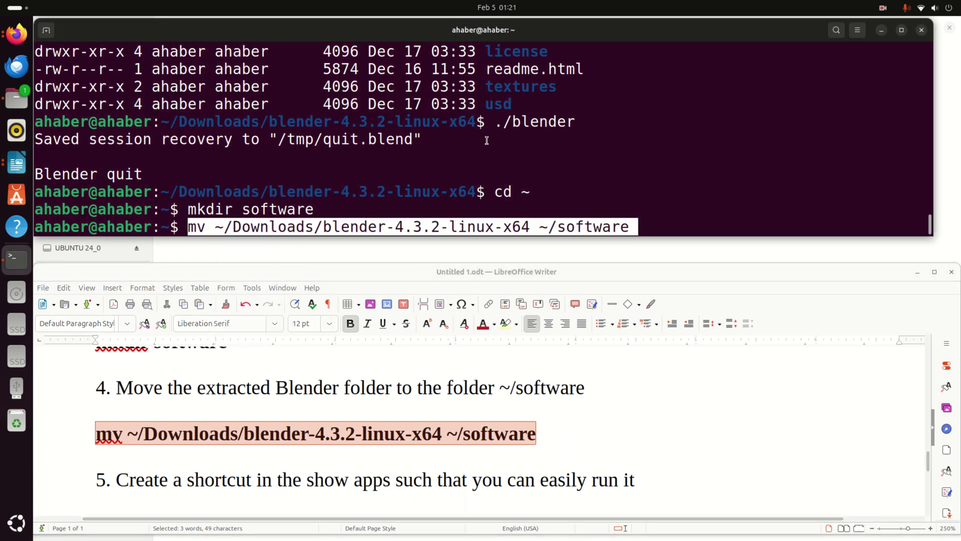
key("Left")
key("Left")
key("Left")
key("Left")
key("Left")
key("Left")
key("Left")
key("Left")
key("Left")
key("Left")
key("Left")
key("Left")
key("Left")
key("Left")
key("Left")
key("Left")
key("Left")
key("Left")
key("Left")
key("Left")
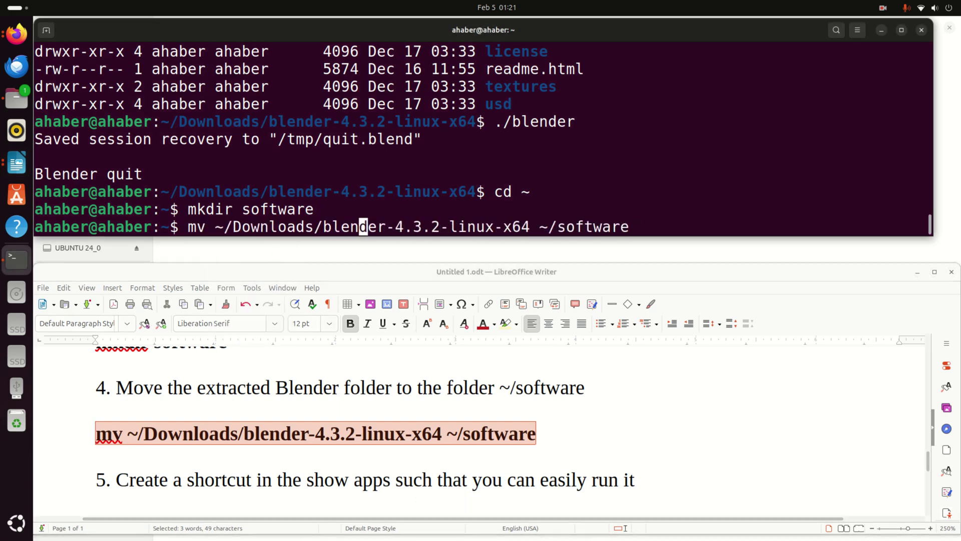
key("Right")
Step: Check the Downloads source path and ~/software destination, then run the mv command
left_click_drag(270, 188, 476, 191)
double_click(225, 197)
left_click(242, 222)
left_click_drag(546, 226, 630, 227)
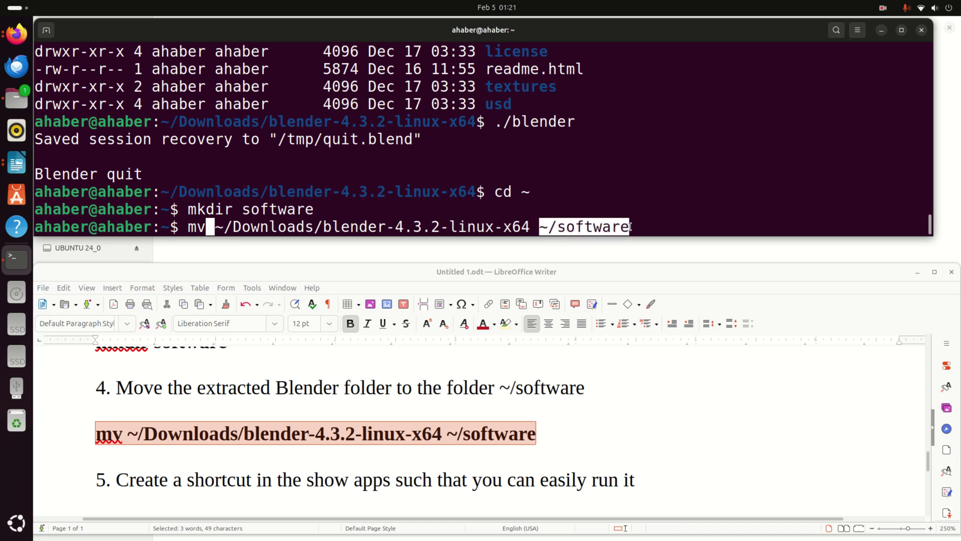
left_click(314, 227)
left_click_drag(220, 227, 527, 225)
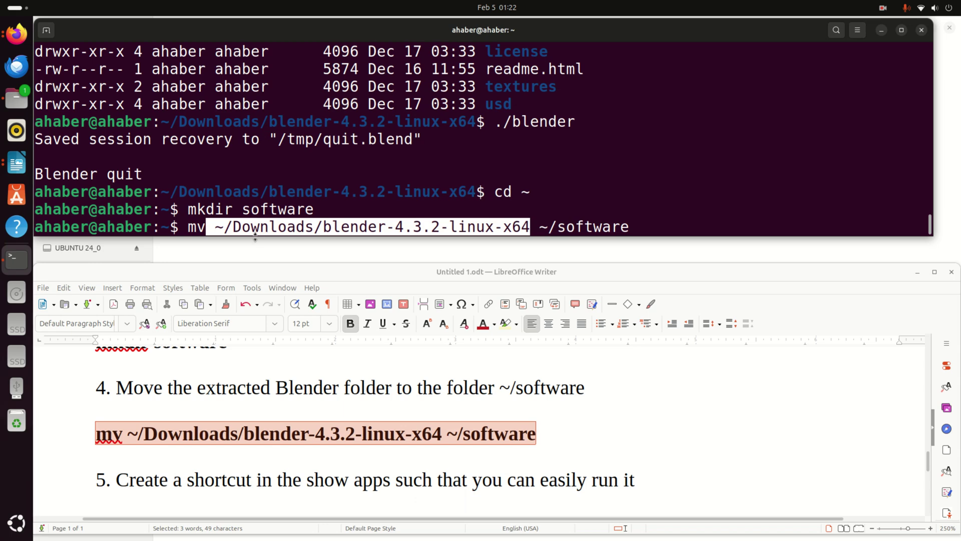
left_click(219, 226)
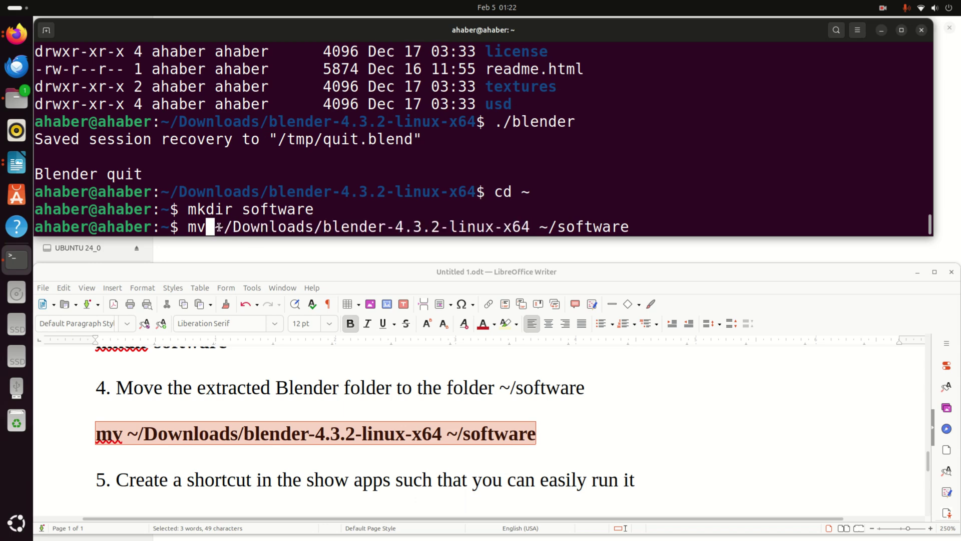
double_click(220, 229)
left_click(220, 229)
left_click_drag(233, 227, 630, 222)
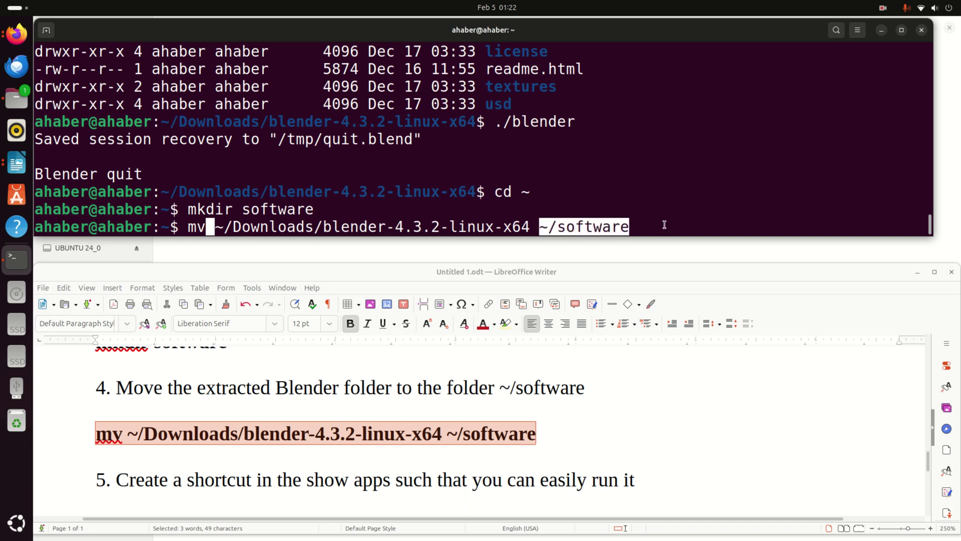
key("Return")
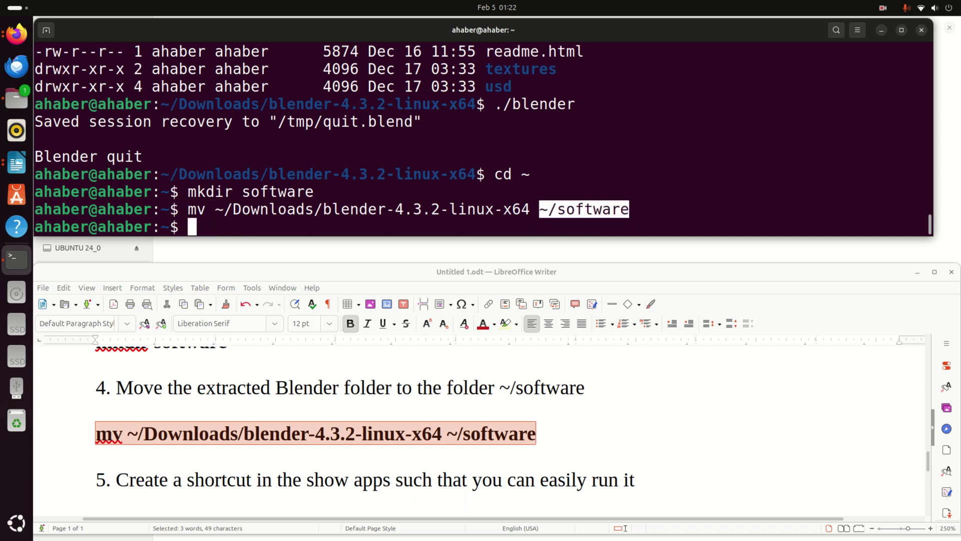
Step: Move into ~/software and list its contents with ls -la
type("cd ")
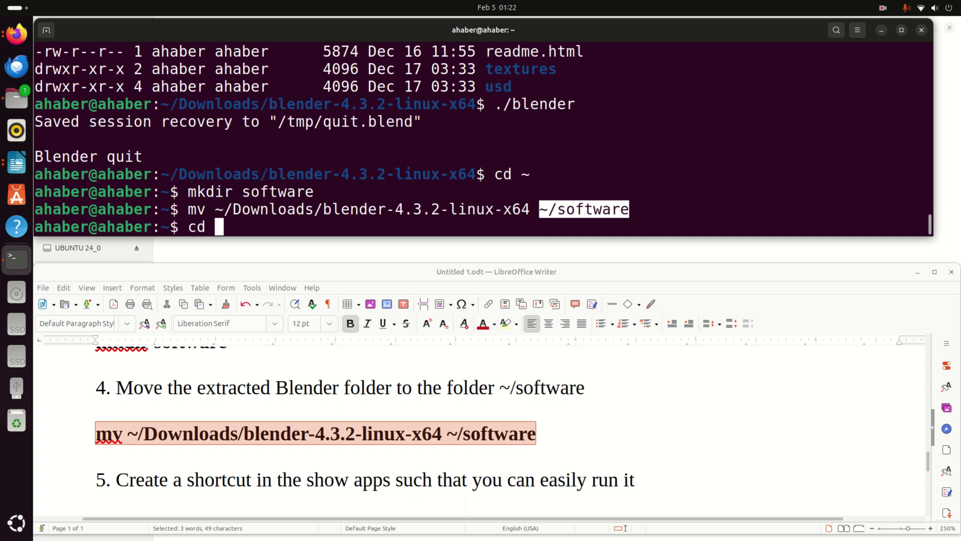
type("s")
key("BackSpace")
type("so")
key("Tab")
key("Return")
type("ls -la")
key("Return")
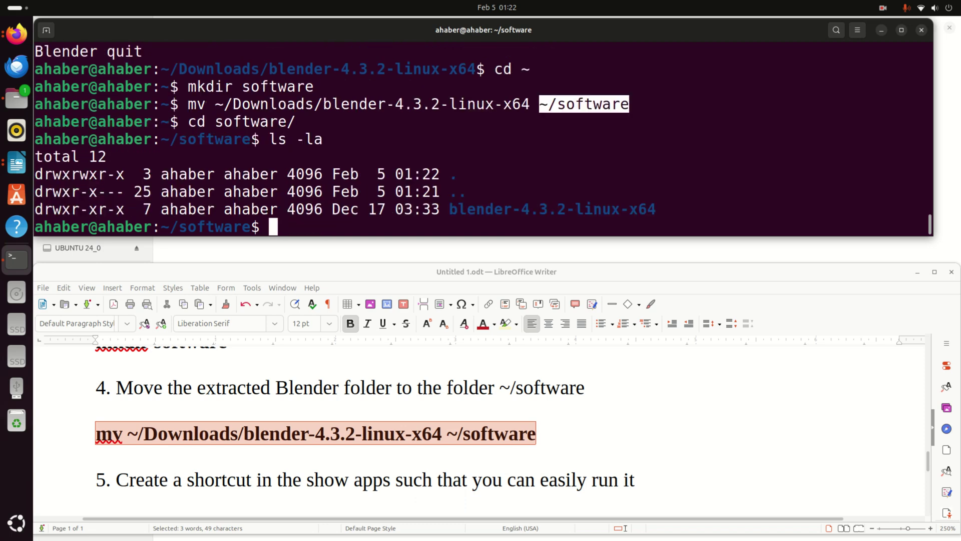
Step: List ~/Downloads in detail and confirm only the Blender archive remains there
type("cd ~/")
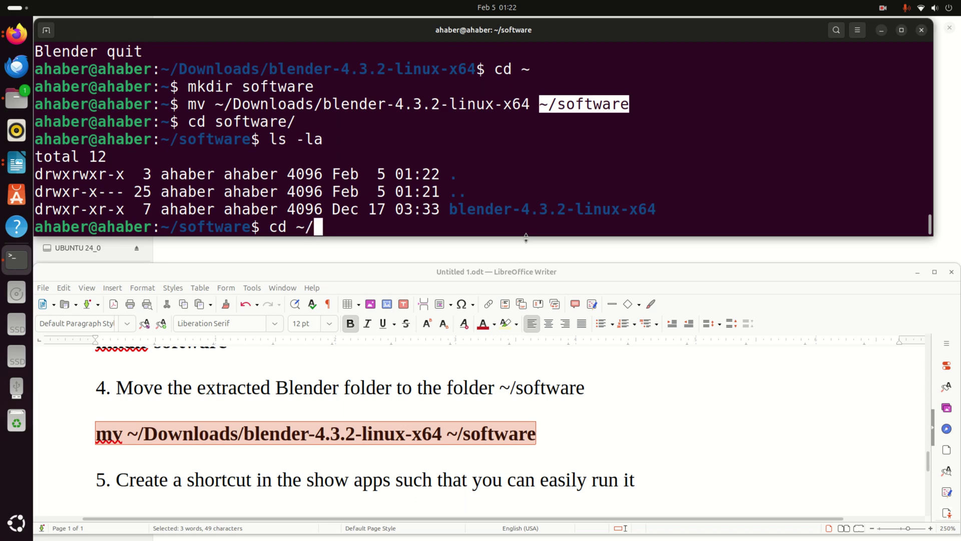
type("Dow")
key("Tab")
key("Return")
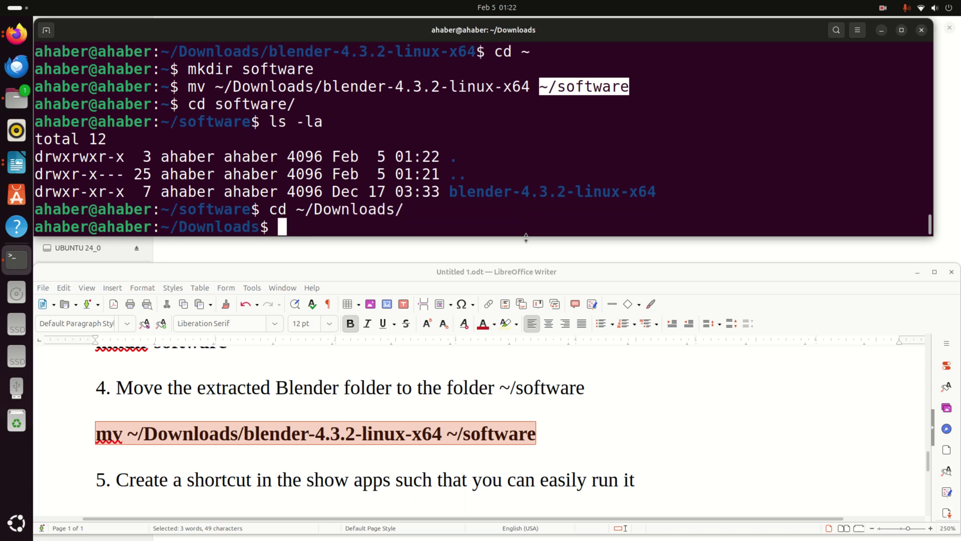
type("ls -la")
key("Return")
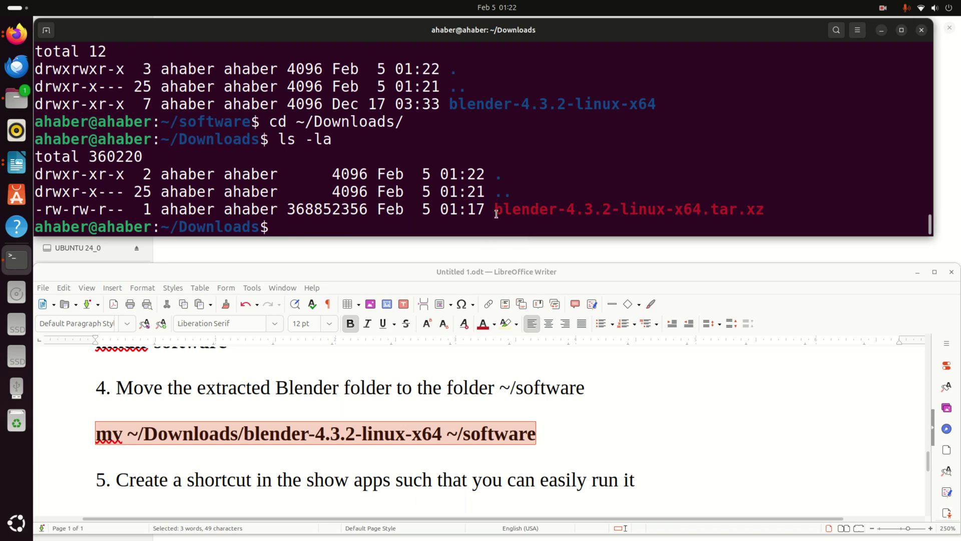
left_click_drag(494, 208, 763, 223)
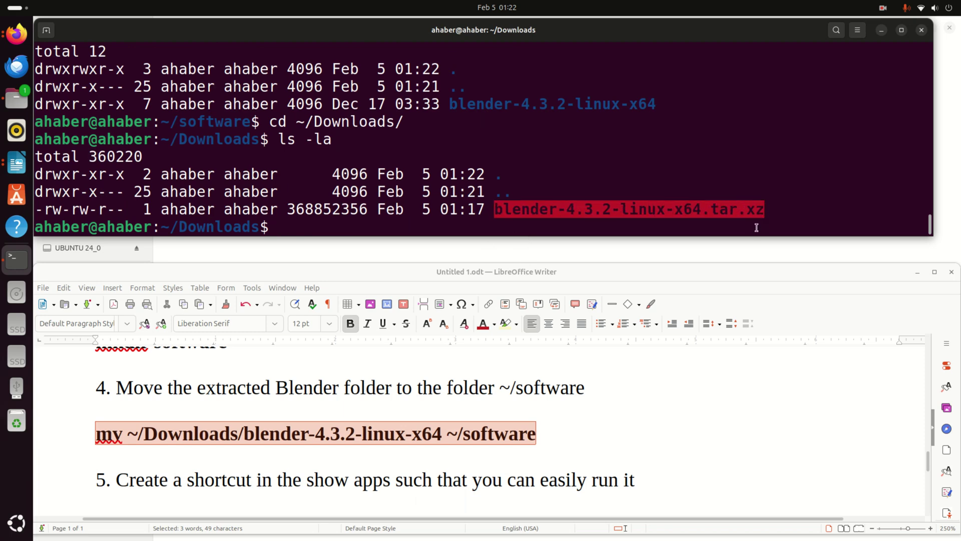
Step: Move into ~/software/blender-4.3.2-linux-x64 and list its files with ls -la
type("cd")
type("/")
type("/sof")
key("Tab")
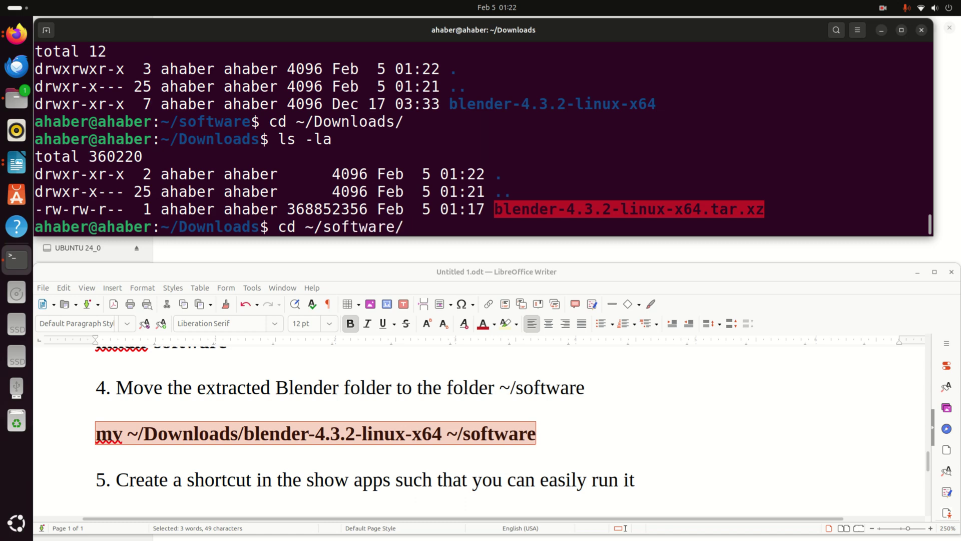
type("ble")
key("Tab")
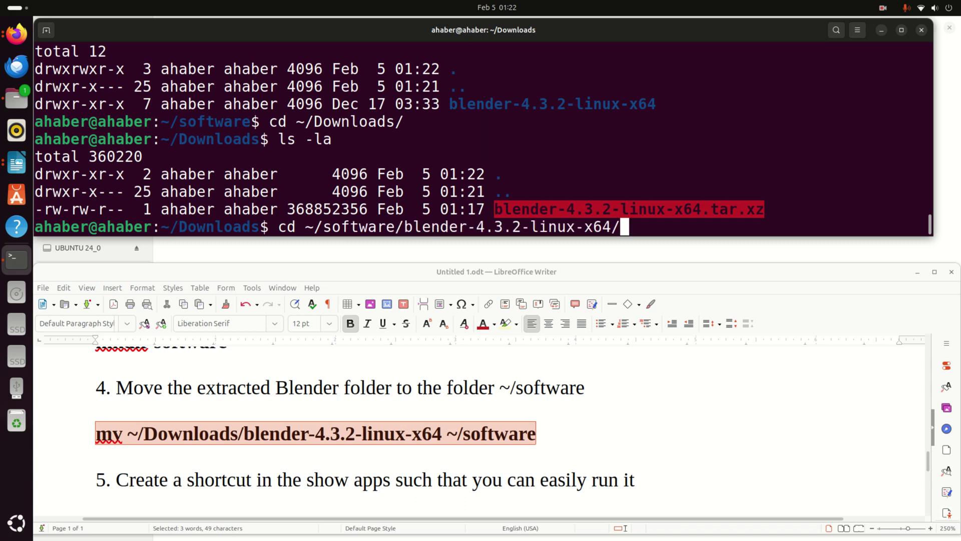
key("Return")
type("ls -la")
key("Return")
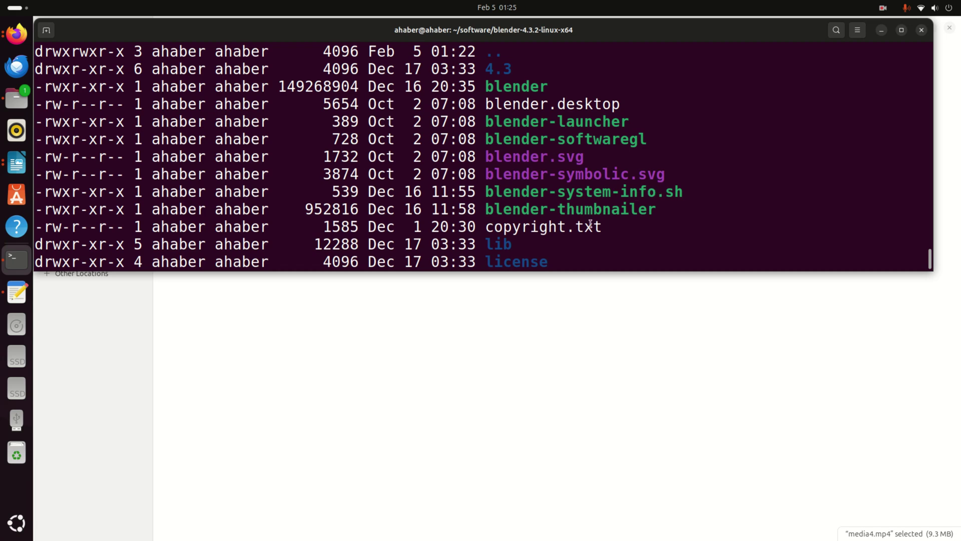
Step: Make the terminal window taller and scroll through the Blender folder listing
left_click_drag(554, 272, 551, 324)
scroll(499, 143, "down", 1)
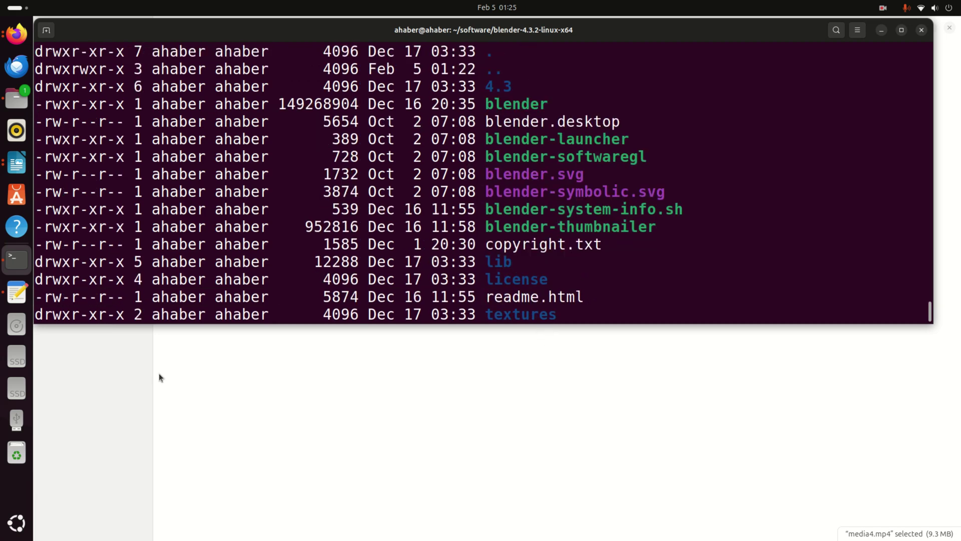
left_click(18, 522)
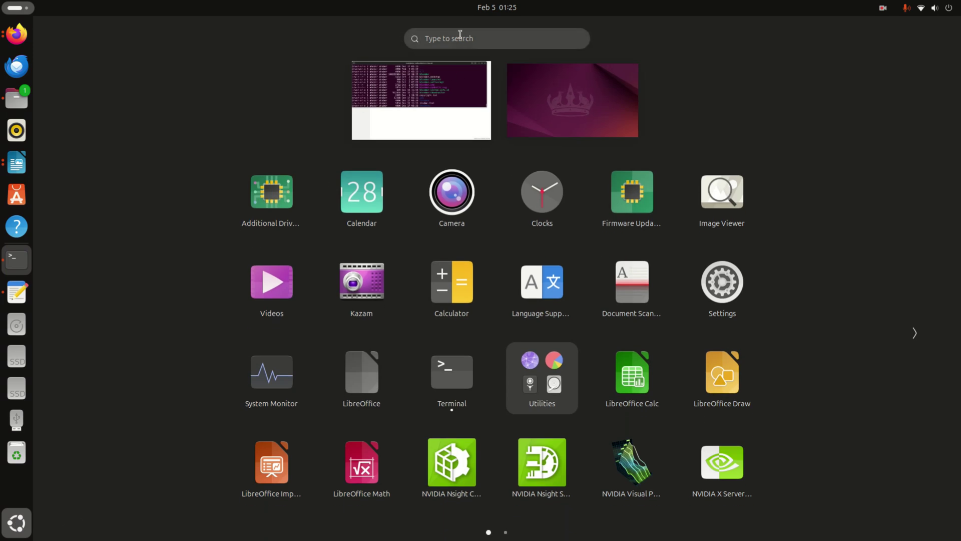
left_click(458, 100)
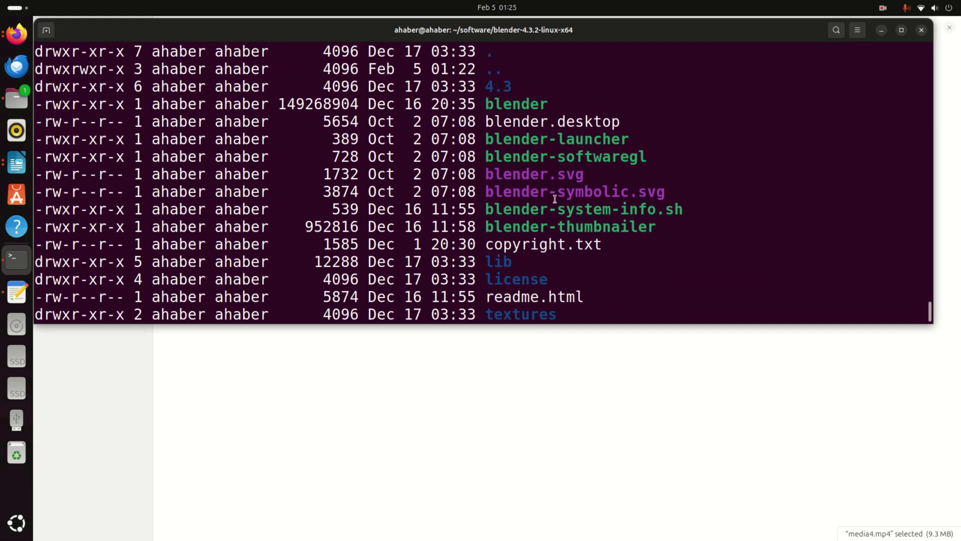
scroll(551, 201, "down", 1)
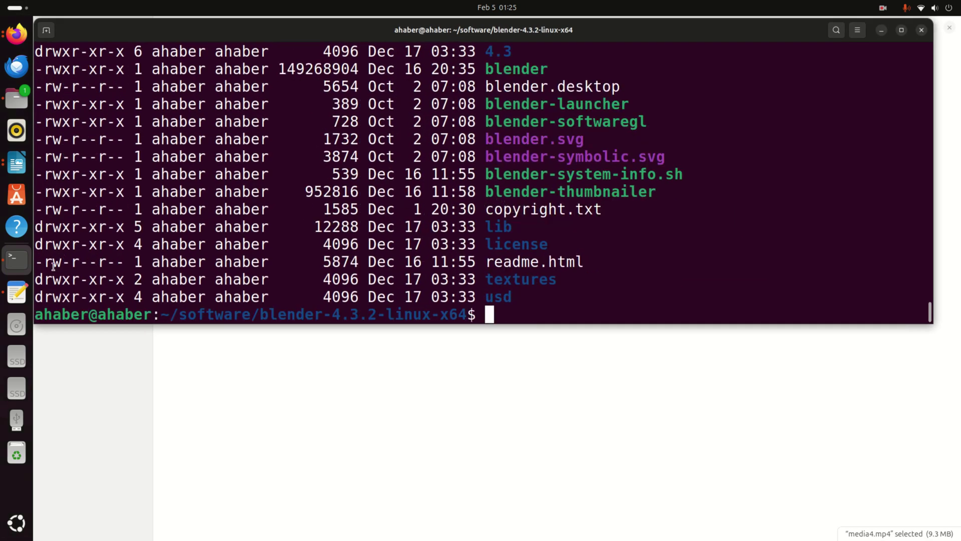
Step: In a second tab, change to ~/.local/share/applications and list it, finding it empty
left_click(47, 31)
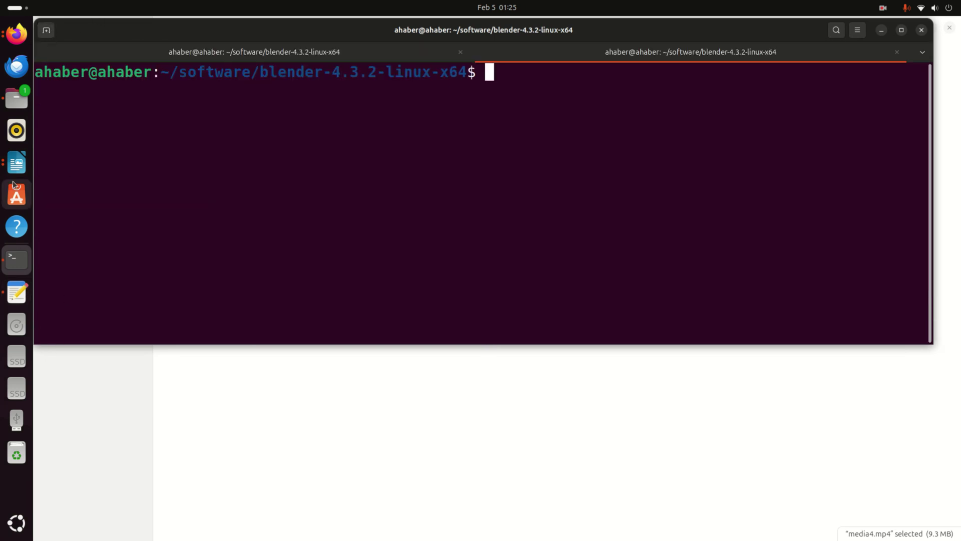
left_click(16, 163)
right_click(181, 452)
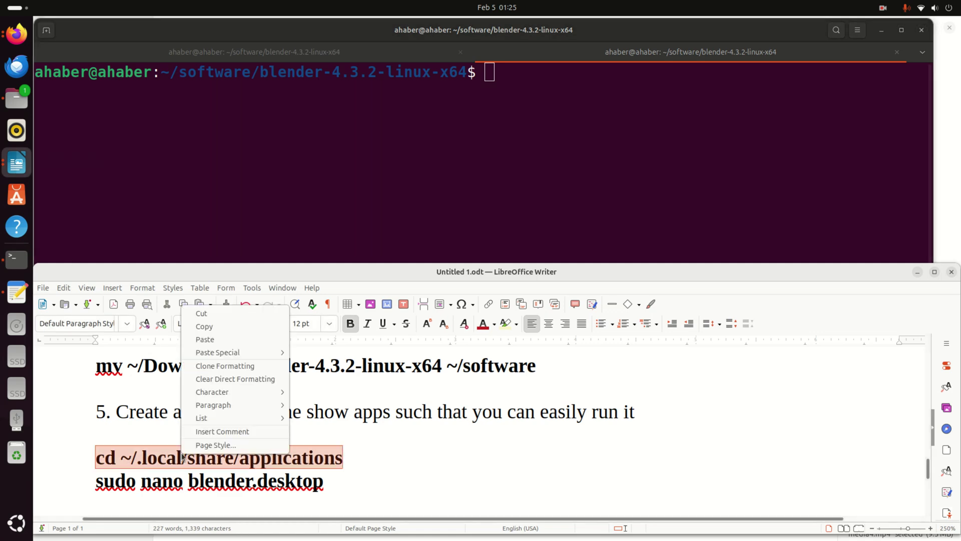
left_click(203, 327)
right_click(517, 82)
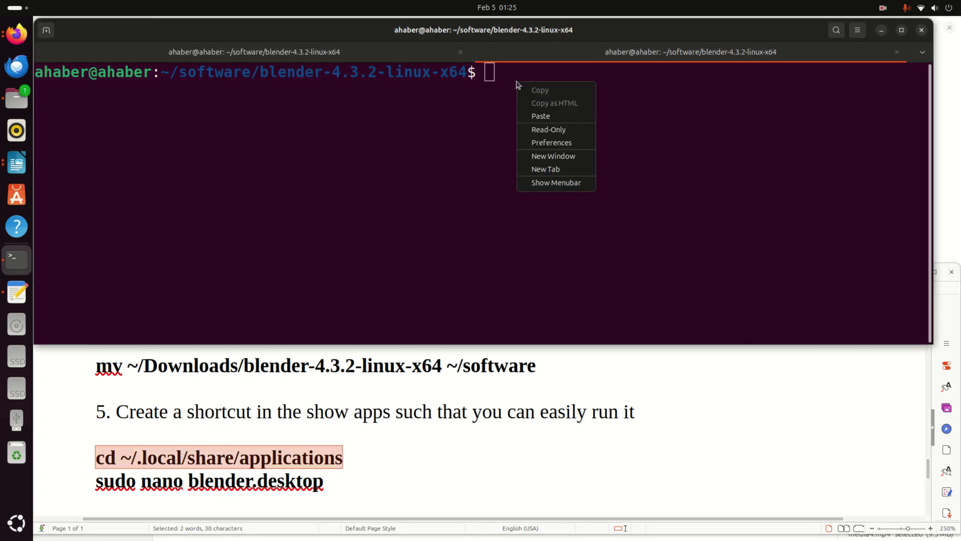
left_click(540, 115)
key("Left")
key("Left")
key("Left")
key("Left")
key("Left")
key("Left")
key("Left")
key("Left")
key("Left")
key("Left")
key("Left")
key("Left")
key("Left")
key("Left")
key("Left")
key("Left")
key("Left")
key("Left")
key("Left")
key("Left")
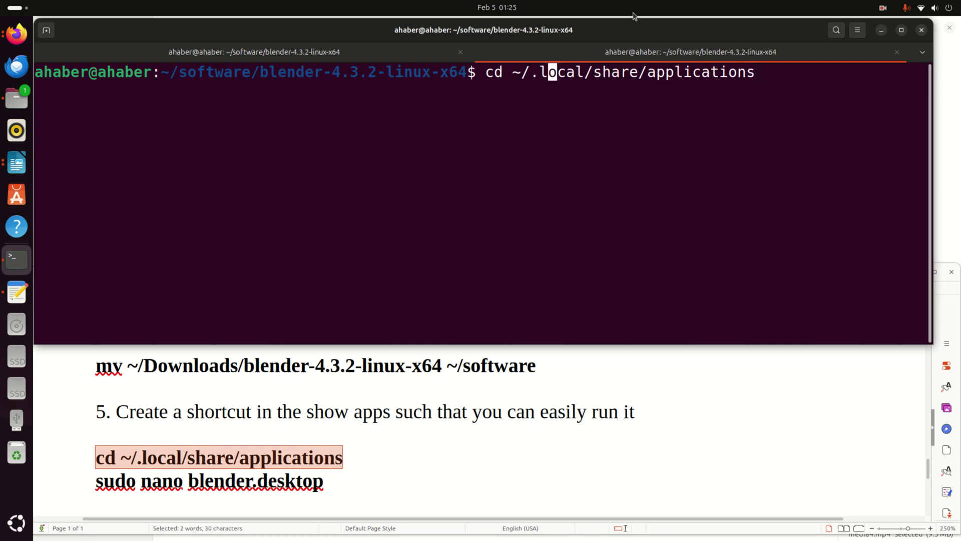
key("Left")
key("Left")
key("Right")
key("Right")
key("Right")
key("Right")
key("Right")
key("Right")
key("Right")
key("Right")
key("Right")
key("Right")
key("Right")
key("Right")
key("Right")
key("Right")
key("Right")
key("Right")
key("Right")
key("Right")
key("Right")
key("Right")
key("Right")
key("Return")
type("ls -la")
key("Return")
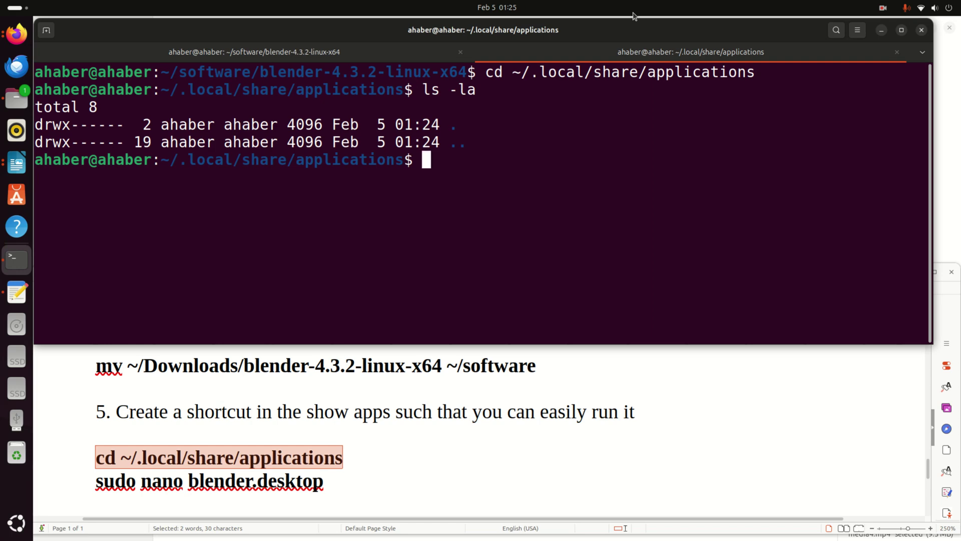
Step: Paste and run sudo nano blender.desktop from the notes, entering the account password
triple_click(249, 480)
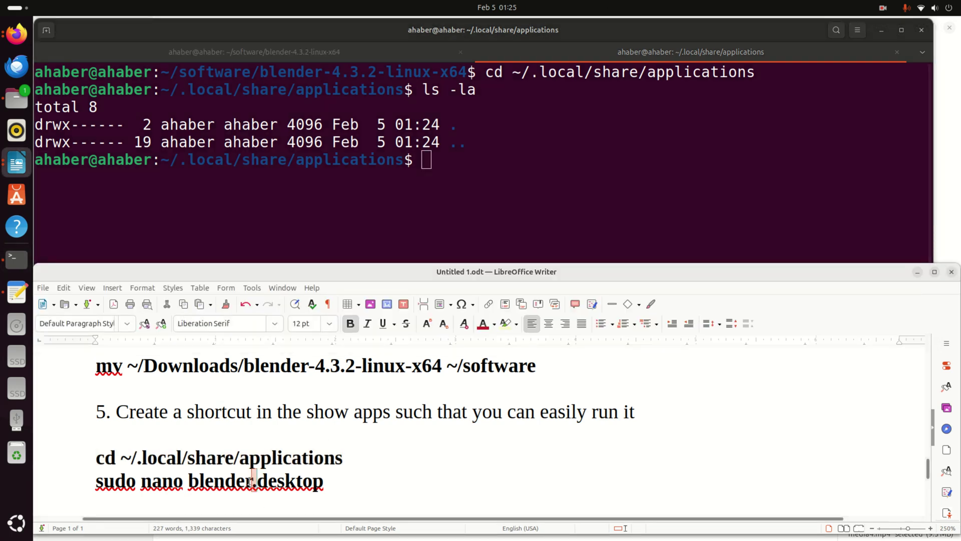
right_click(249, 480)
left_click(319, 352)
right_click(449, 156)
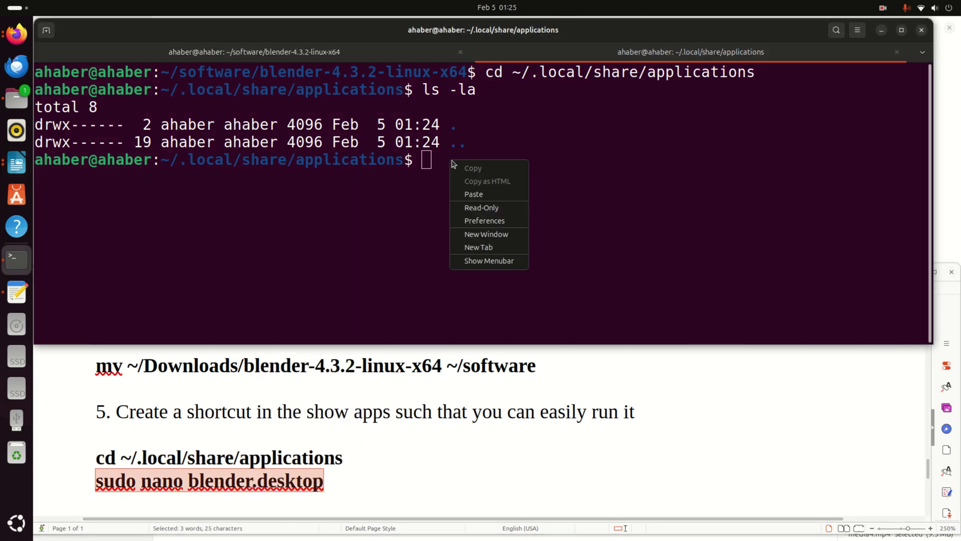
left_click(515, 195)
key("Left")
key("Left")
key("Left")
key("Left")
key("Left")
key("Left")
key("Left")
key("Left")
key("Left")
key("Left")
key("Left")
key("Left")
key("Left")
key("Left")
key("Left")
key("Left")
key("Left")
key("Left")
key("Left")
key("Left")
key("Left")
key("Left")
key("Left")
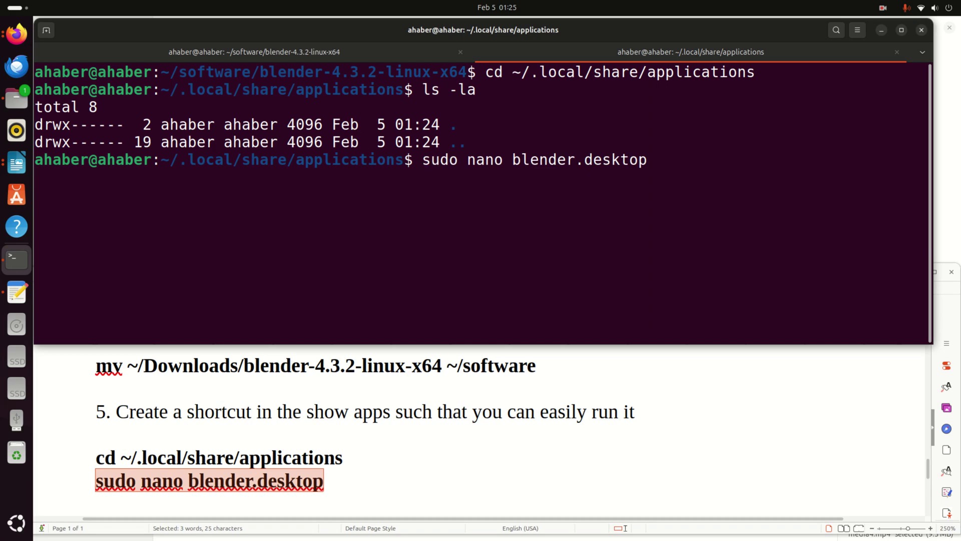
key("Right")
key("Right")
key("Right")
key("Right")
key("End")
key("Return")
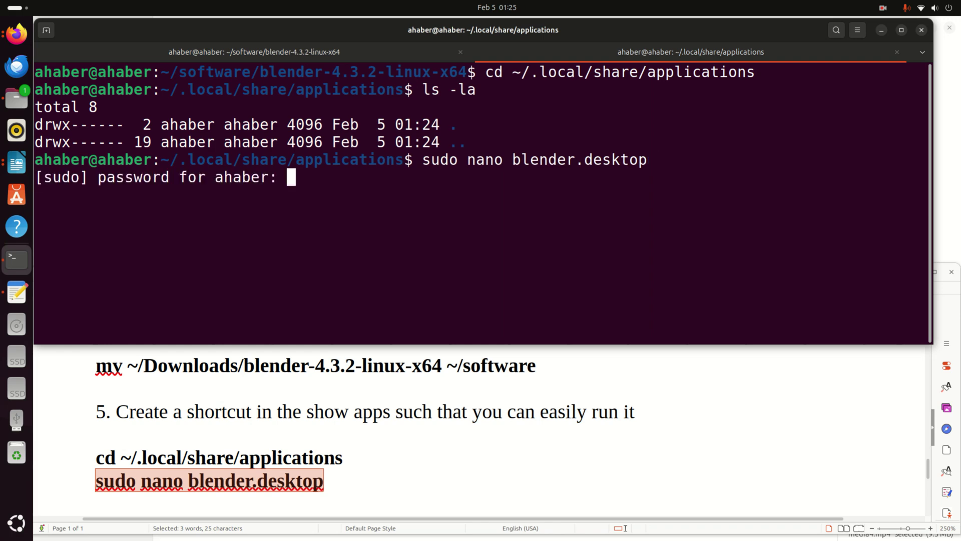
key("Return")
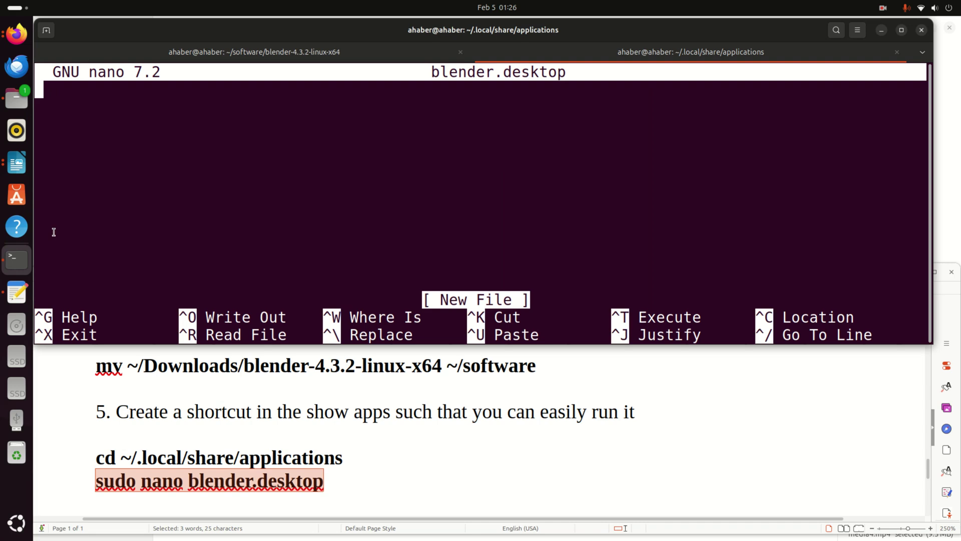
Step: Copy the prepared desktop entry text and paste it into the new nano file
left_click(17, 293)
left_click_drag(242, 298, 17, 67)
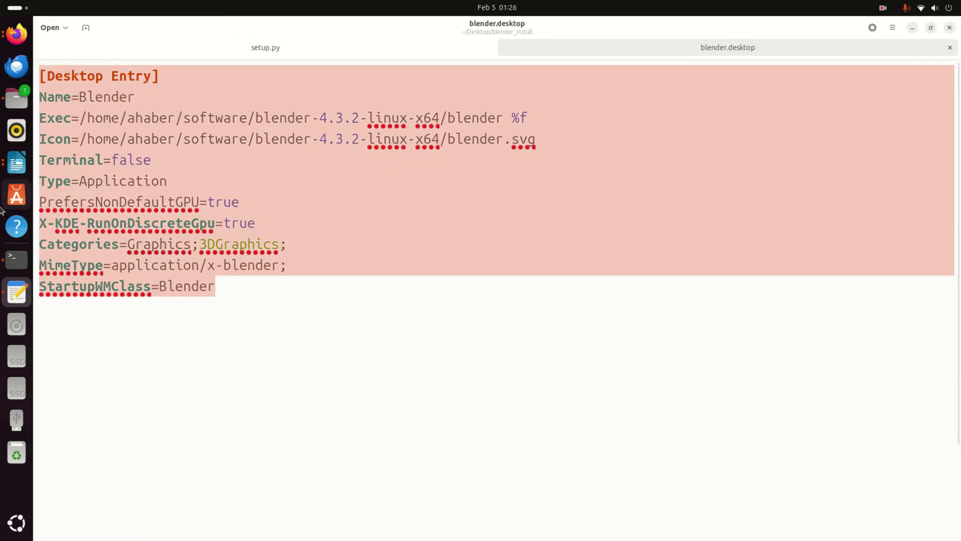
left_click(17, 259)
right_click(145, 99)
left_click(169, 134)
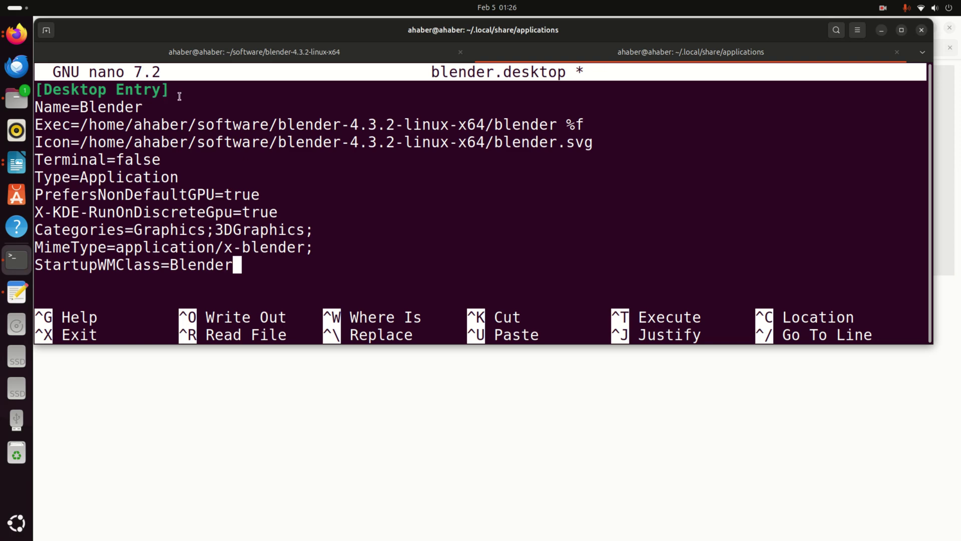
Step: Highlight the [Desktop Entry] header, Name=Blender line and Exec path to explain them
left_click_drag(180, 93, 40, 89)
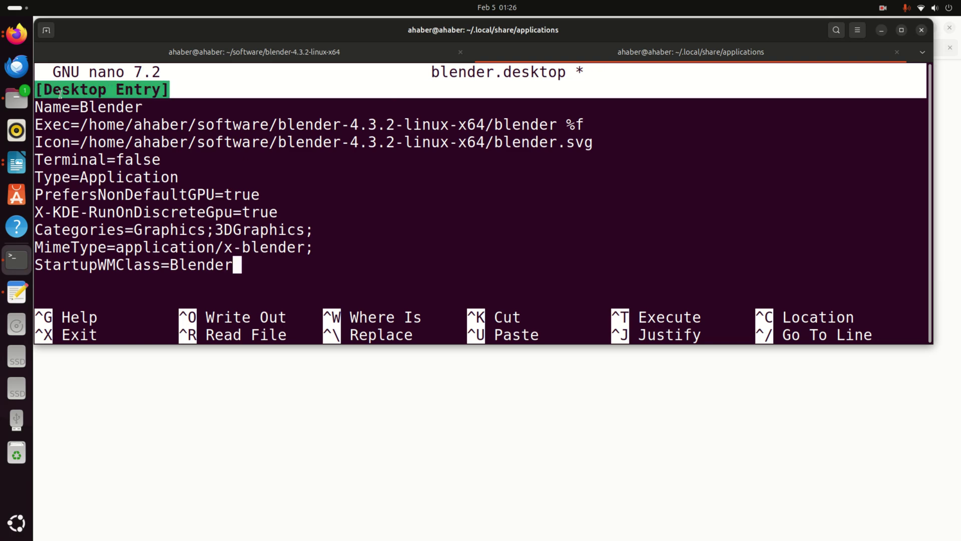
left_click(110, 93)
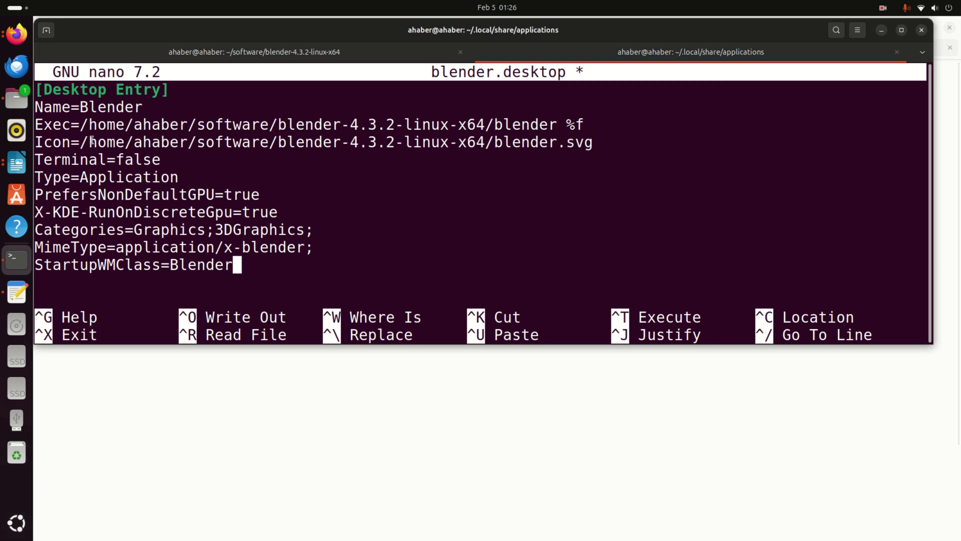
double_click(106, 112)
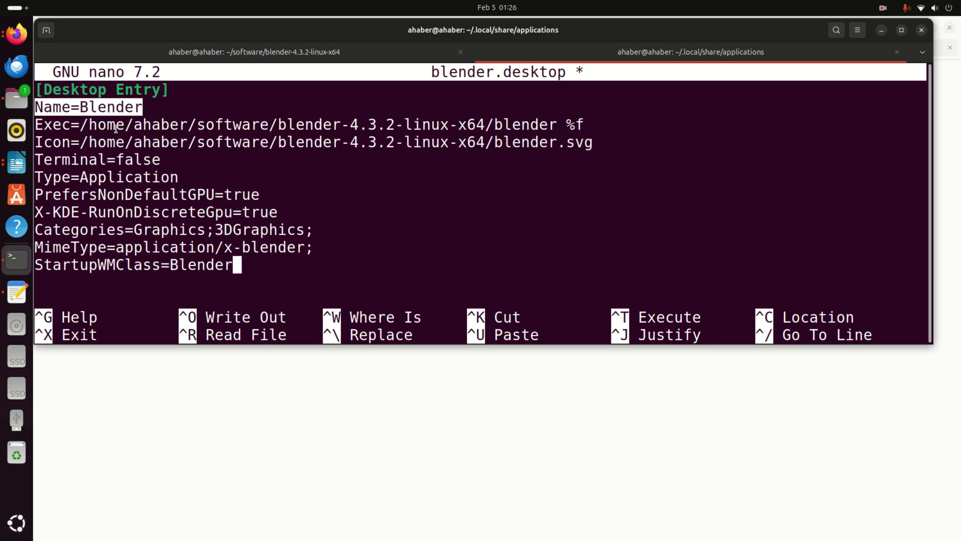
left_click(115, 129)
left_click_drag(61, 127, 35, 127)
left_click(69, 126)
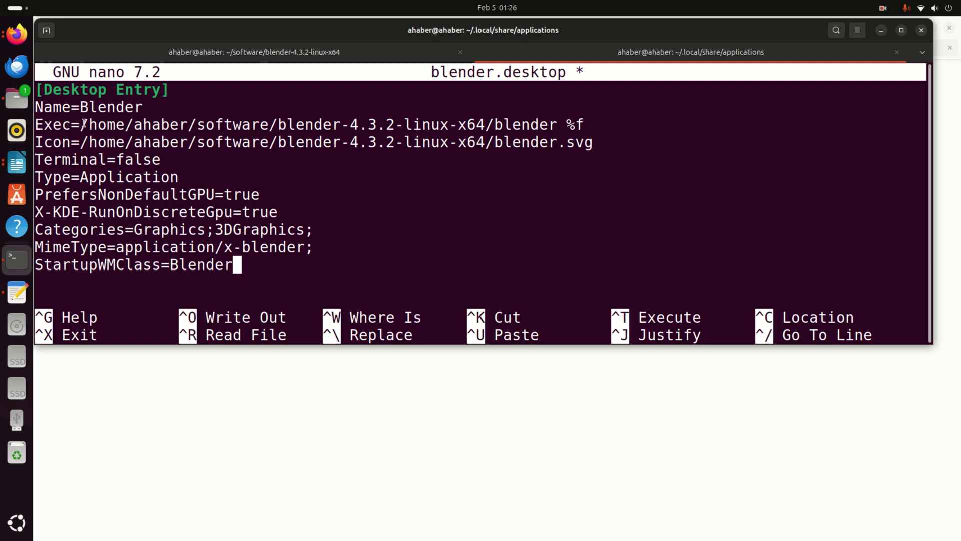
left_click_drag(79, 125, 579, 123)
Step: Print the Blender folder path with pwd and copy it
left_click(549, 126)
left_click(296, 57)
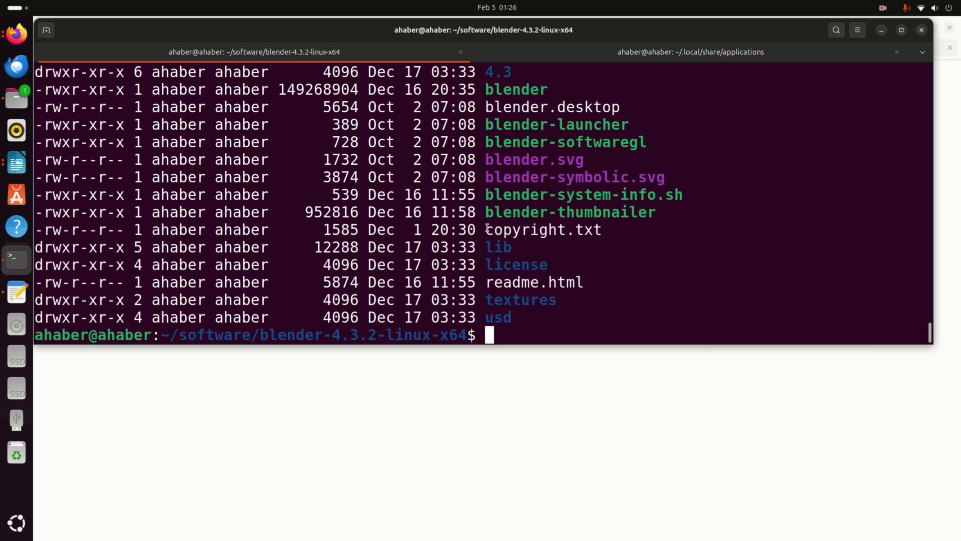
left_click_drag(176, 335, 490, 333)
left_click(527, 333)
left_click_drag(551, 90, 487, 90)
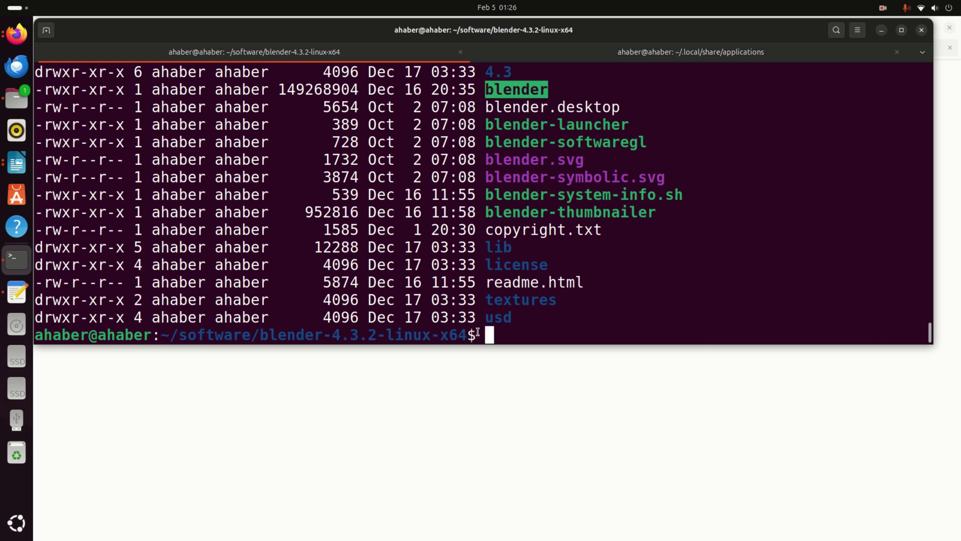
type("pwd")
key("Return")
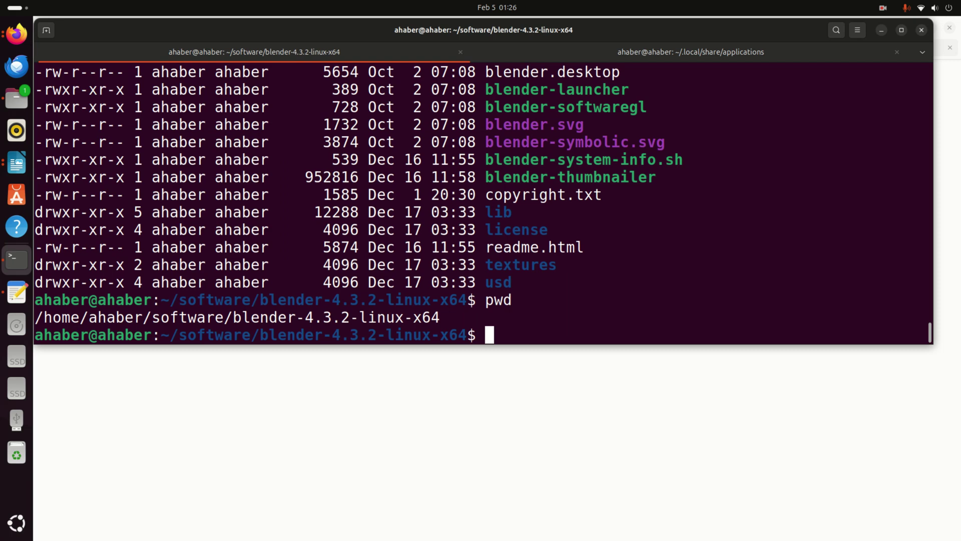
left_click_drag(442, 318, 35, 318)
right_click(103, 323)
left_click(154, 333)
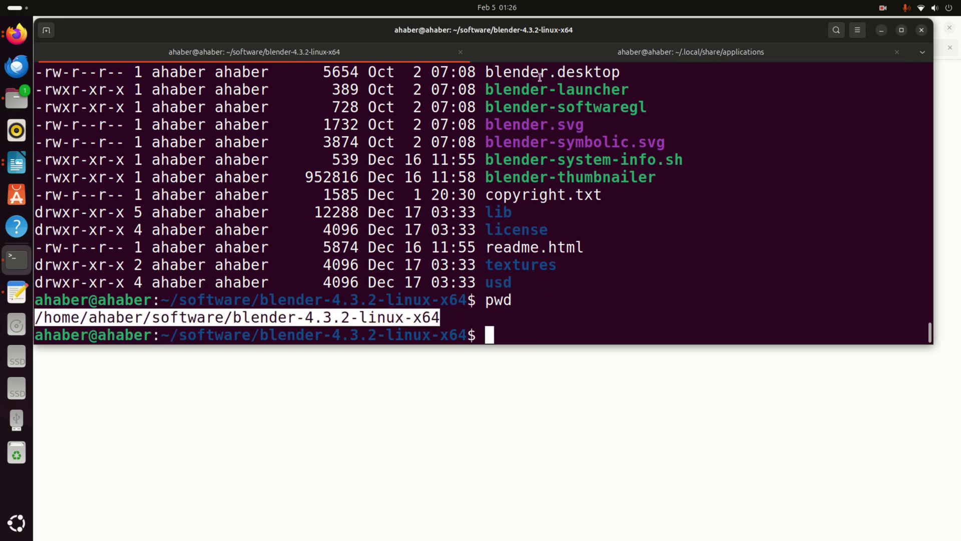
Step: Replace the old Exec path in nano with the copied blender-4.3.2-linux-x64 folder path
left_click(620, 55)
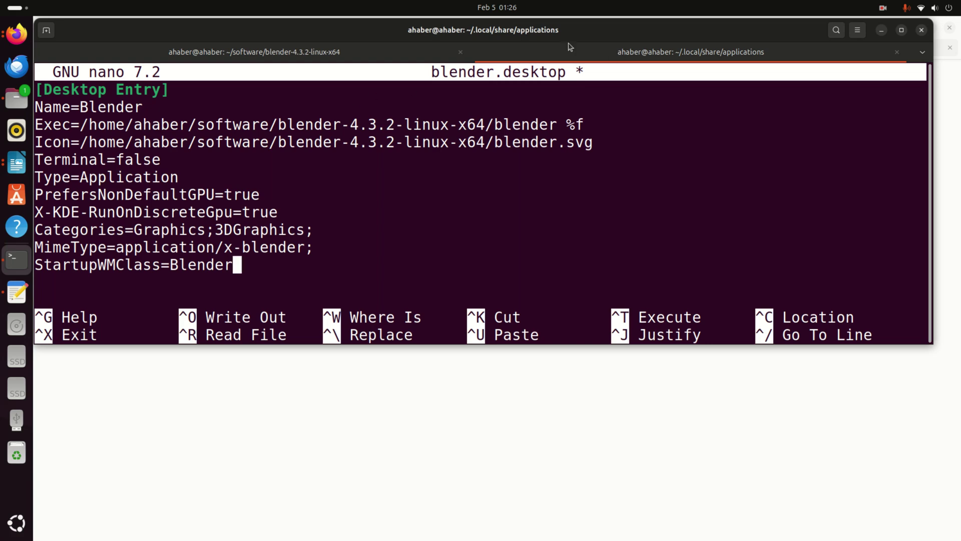
key("Up")
key("Up")
key("Up")
key("Up")
key("Up")
key("Left")
key("Up")
key("Left")
key("Left")
key("Left")
key("Left")
key("Left")
key("Left")
key("Left")
key("Up")
key("Up")
key("Left")
key("Left")
key("Delete")
key("Delete")
key("Delete")
key("Delete")
key("Delete")
key("Delete")
key("Delete")
key("Delete")
key("Delete")
key("Delete")
key("Delete")
key("Delete")
key("Delete")
key("Delete")
key("Delete")
key("Delete")
key("Delete")
key("Delete")
key("Delete")
key("Delete")
key("Delete")
key("Delete")
key("Delete")
key("Delete")
key("Delete")
key("Delete")
key("Delete")
key("Delete")
key("Delete")
key("Delete")
key("Delete")
key("Delete")
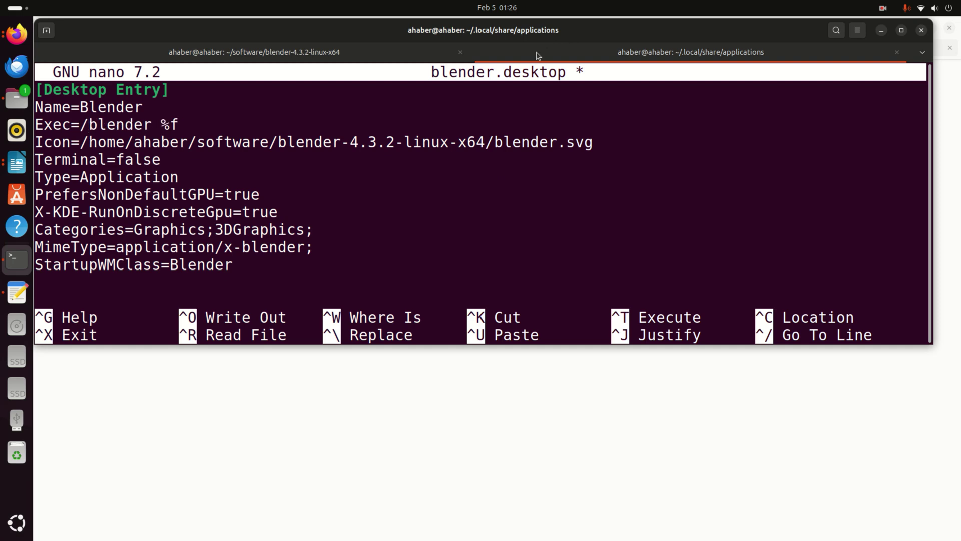
right_click(86, 126)
left_click(124, 160)
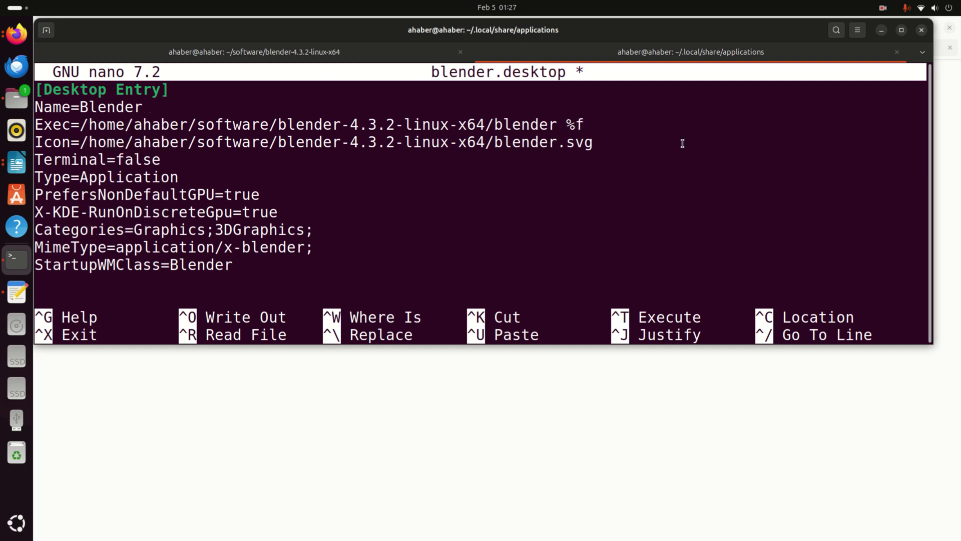
left_click_drag(89, 117, 509, 116)
left_click(509, 116)
Step: Compare the Icon line's blender.svg and the blender program against the folder listing
left_click(254, 52)
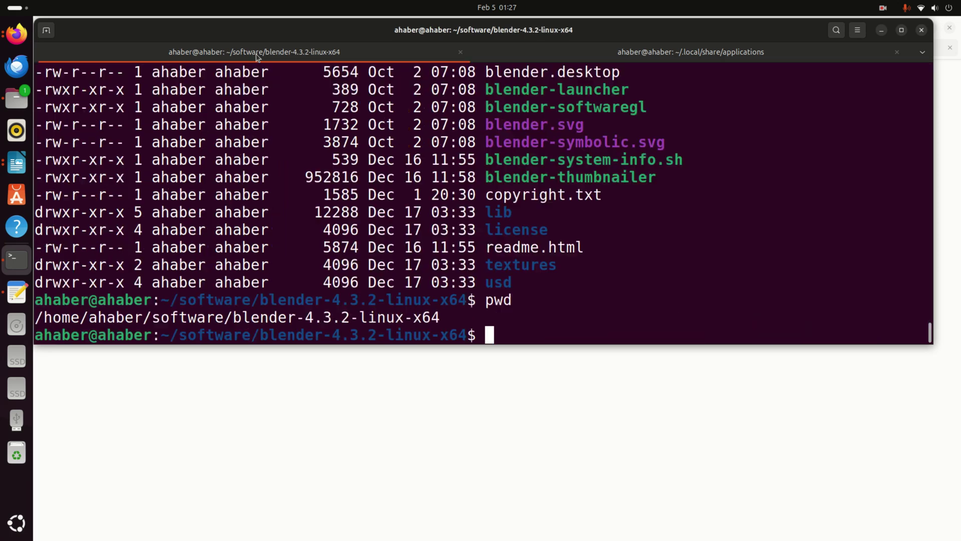
scroll(547, 122, "up", 2)
double_click(517, 120)
scroll(518, 125, "down", 2)
left_click(655, 53)
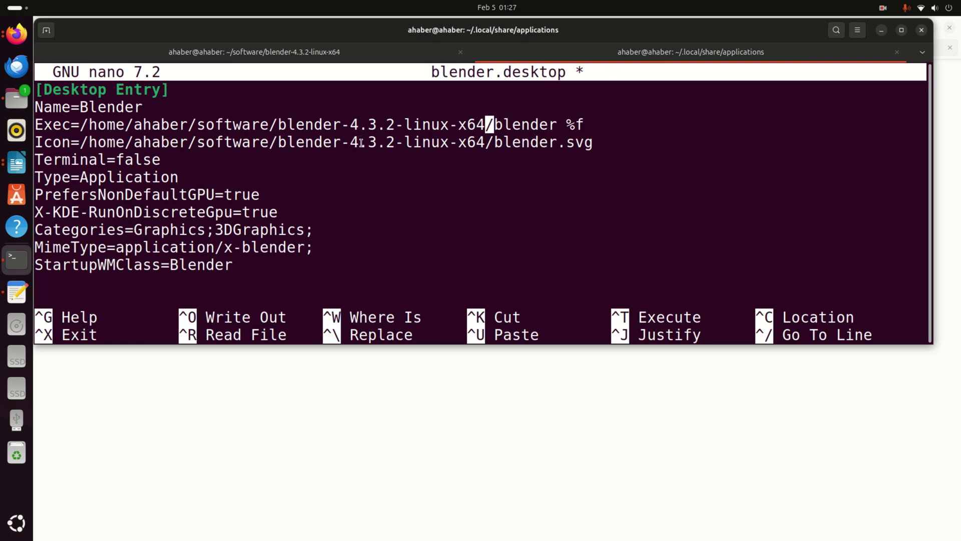
triple_click(508, 143)
left_click(513, 145)
left_click_drag(496, 144, 593, 145)
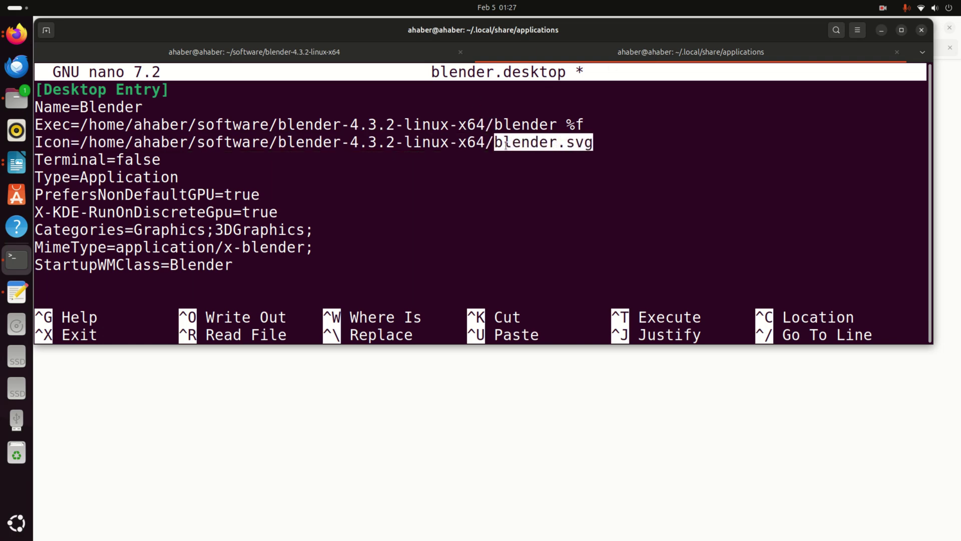
left_click(326, 53)
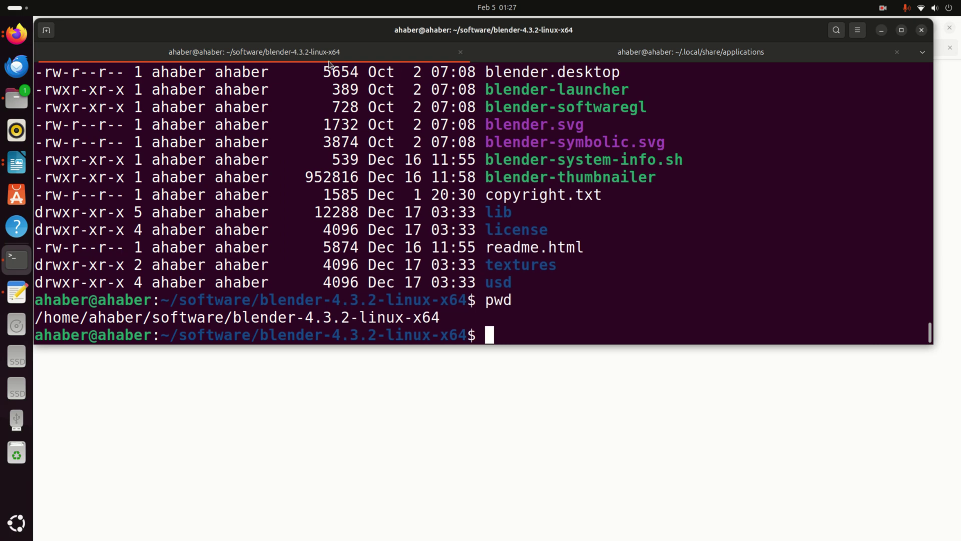
left_click_drag(584, 127, 486, 129)
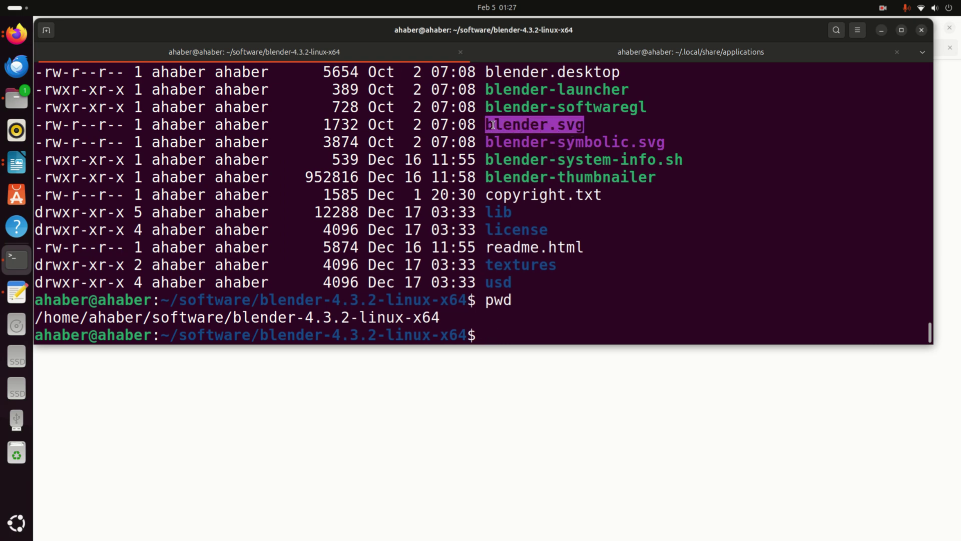
left_click(706, 53)
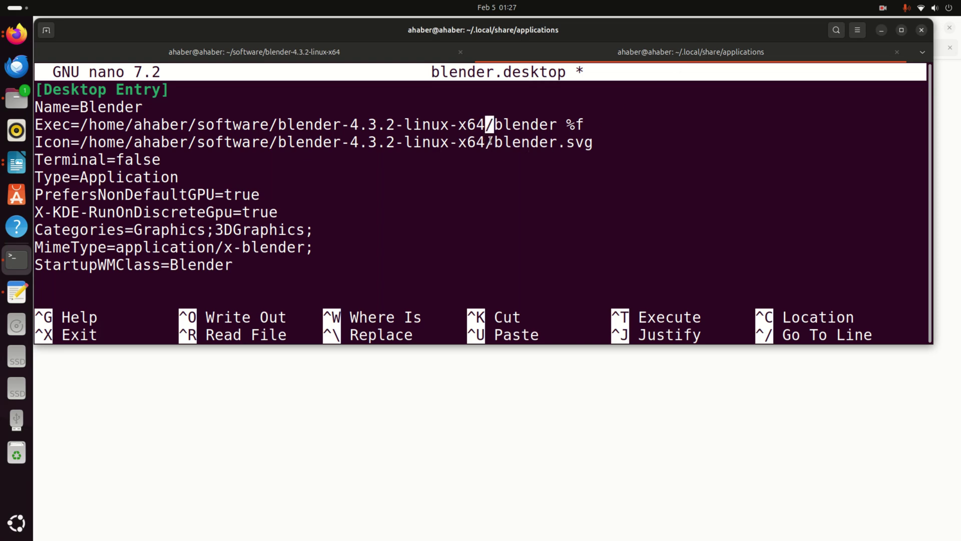
Step: Step through the Terminal, Type, PrefersNonDefaultGPU, Categories, MimeType and StartupWMClass lines in nano
key("Down")
key("Down")
key("Down")
key("Left")
key("Left")
key("Left")
key("Left")
key("Left")
key("Left")
key("Left")
key("Left")
key("Left")
key("Left")
key("Left")
key("Down")
key("Down")
key("Up")
key("Right")
key("Right")
key("Right")
key("Right")
key("Right")
key("Right")
key("Right")
key("Right")
key("Right")
key("Right")
key("Right")
key("Right")
key("Right")
key("Right")
key("Right")
key("Right")
key("Right")
key("Right")
key("Right")
key("Right")
key("Right")
key("Right")
key("Right")
key("Right")
key("Down")
key("Up")
key("Right")
key("Right")
key("Right")
key("Right")
key("Right")
key("Right")
key("Right")
key("Right")
key("Right")
key("Right")
key("Right")
key("Right")
key("Right")
key("Right")
key("Right")
key("Right")
key("Right")
key("Right")
key("Right")
key("Right")
key("Right")
key("Right")
key("Right")
key("Right")
key("Right")
key("Right")
key("Down")
key("Down")
key("Left")
key("Left")
key("Left")
key("Left")
key("Left")
key("Left")
key("Left")
key("Left")
key("Left")
key("Left")
key("Up")
key("Right")
key("Down")
key("Right")
key("Right")
key("Right")
key("Down")
key("End")
key("Up")
key("Up")
key("Up")
key("Up")
Step: Highlight the last five entry lines, then bring the Blender folder up in Files
left_click_drag(242, 272, 28, 201)
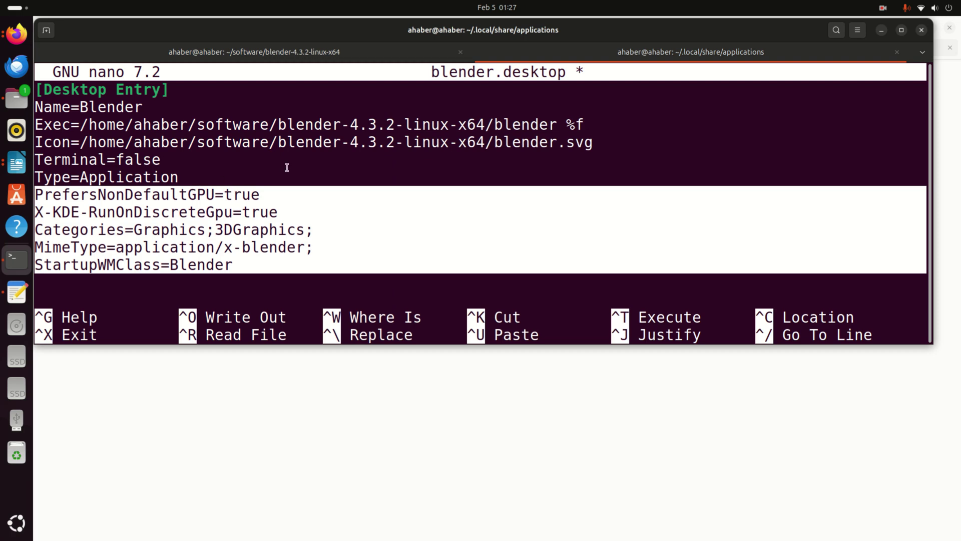
left_click(206, 222)
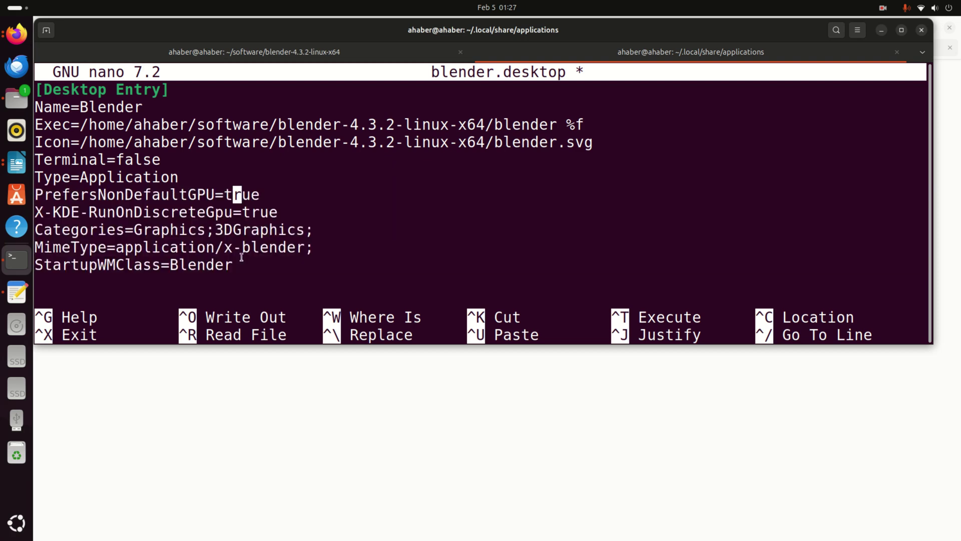
left_click(16, 99)
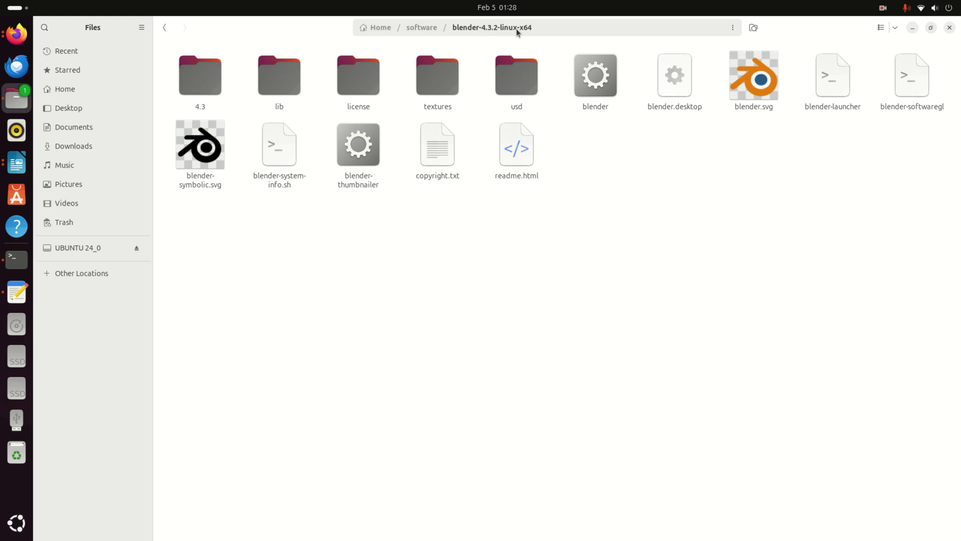
Step: Open Blender's bundled blender.desktop in Text Editor and scroll through its entries
double_click(679, 95)
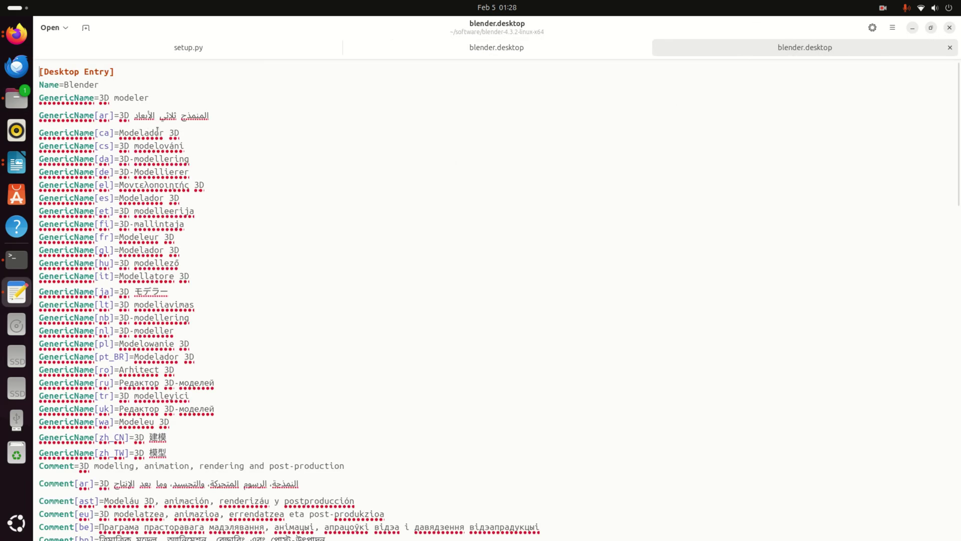
scroll(161, 133, "down", 20)
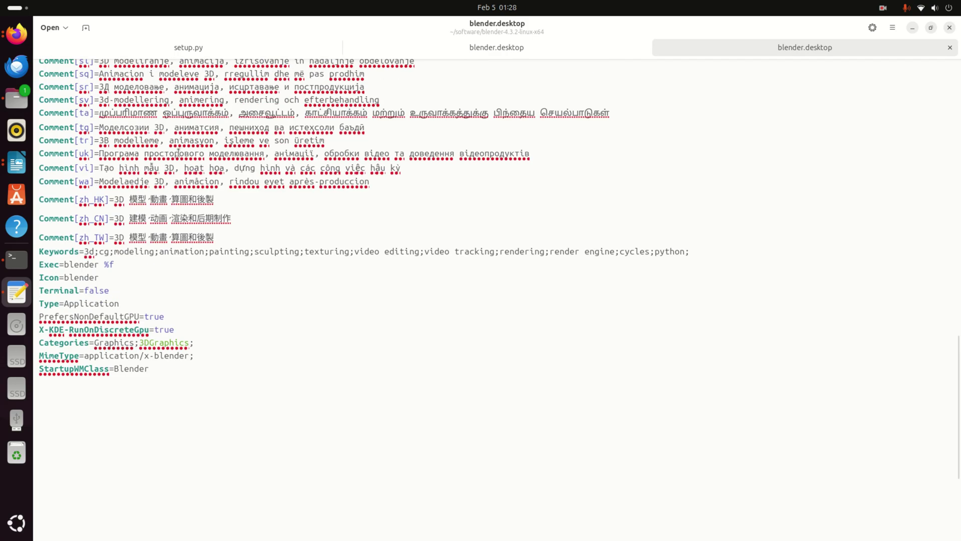
scroll(179, 152, "up", 10)
scroll(123, 193, "down", 12)
scroll(101, 265, "up", 20)
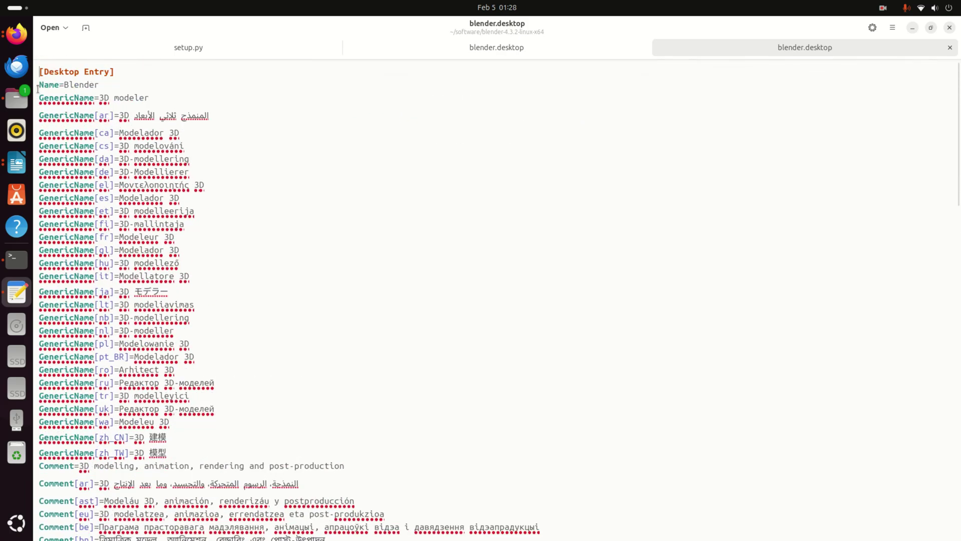
left_click_drag(41, 97, 466, 452)
scroll(479, 341, "down", 20)
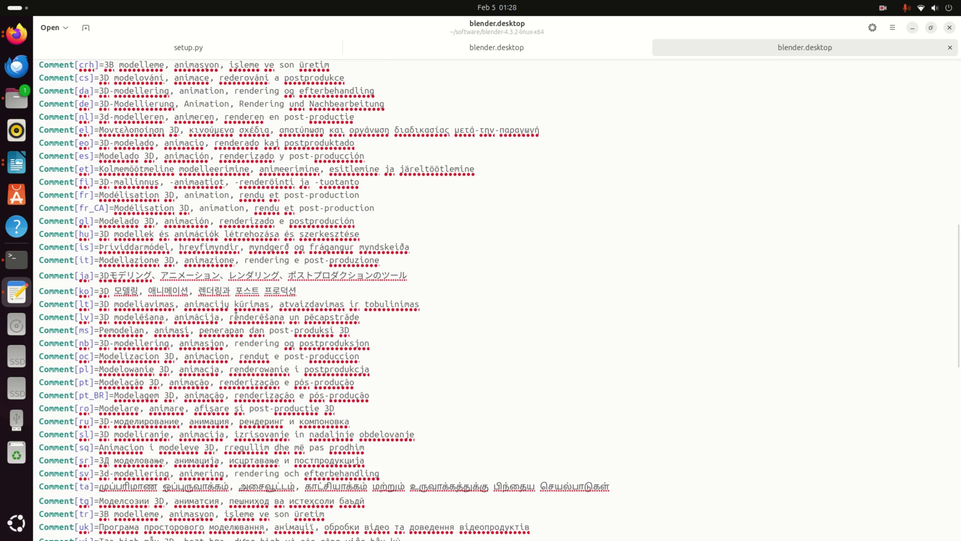
scroll(68, 333, "up", 3, "ctrl")
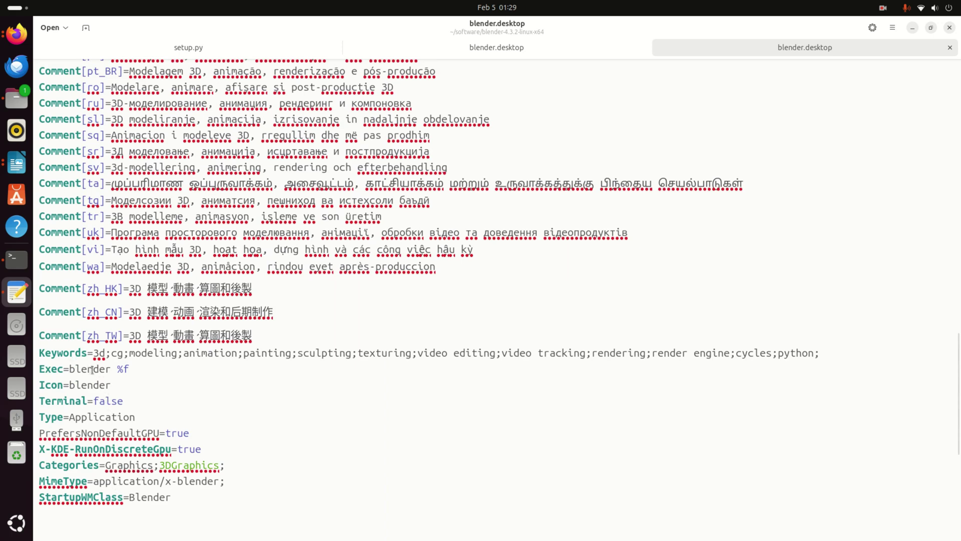
left_click(18, 266)
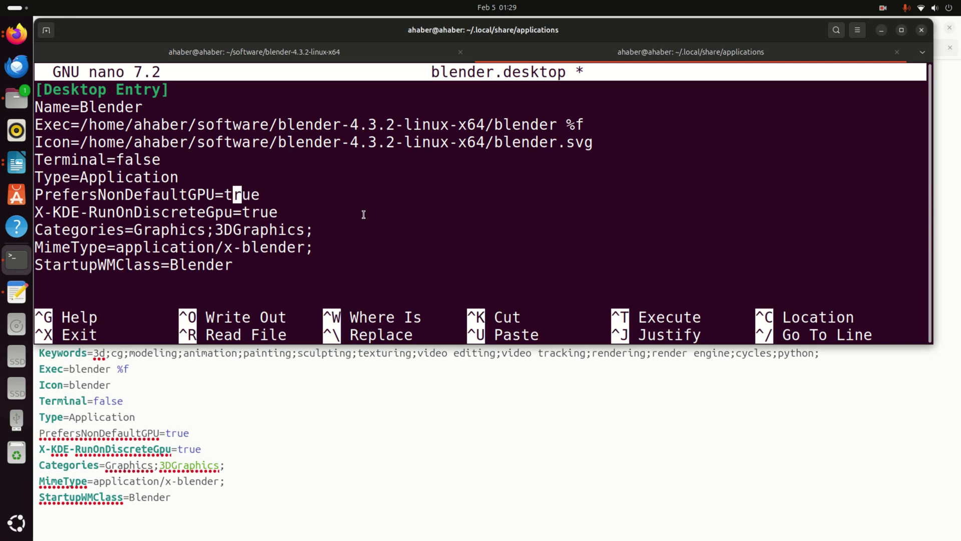
Step: Write blender.desktop with Ctrl+O, exit nano, and confirm the 327-byte file with ls -la
key("ctrl+o")
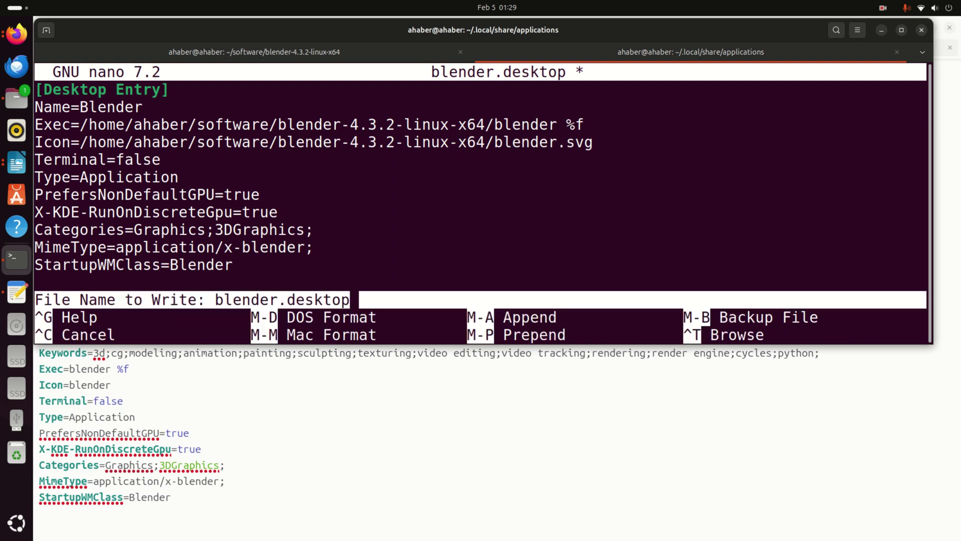
key("Return")
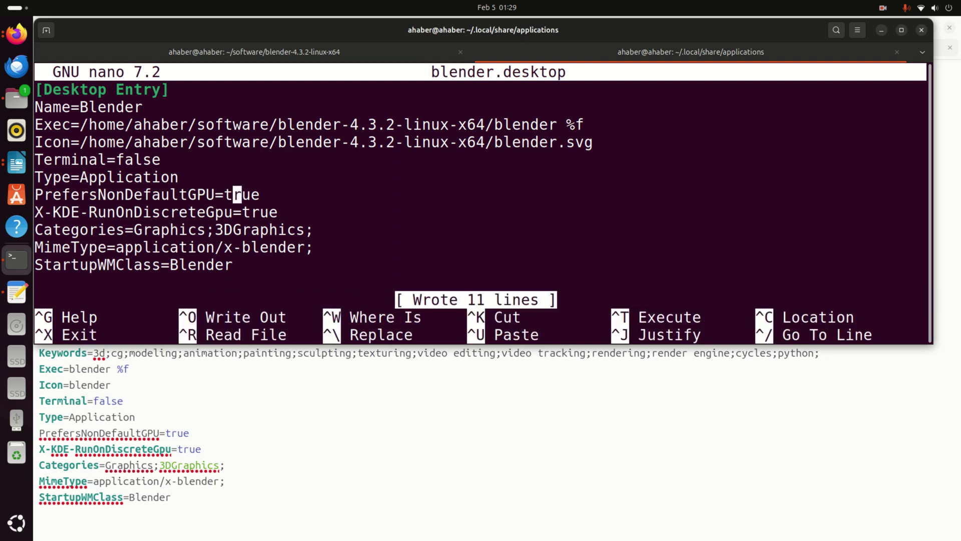
key("ctrl+x")
type("ls -la")
key("Return")
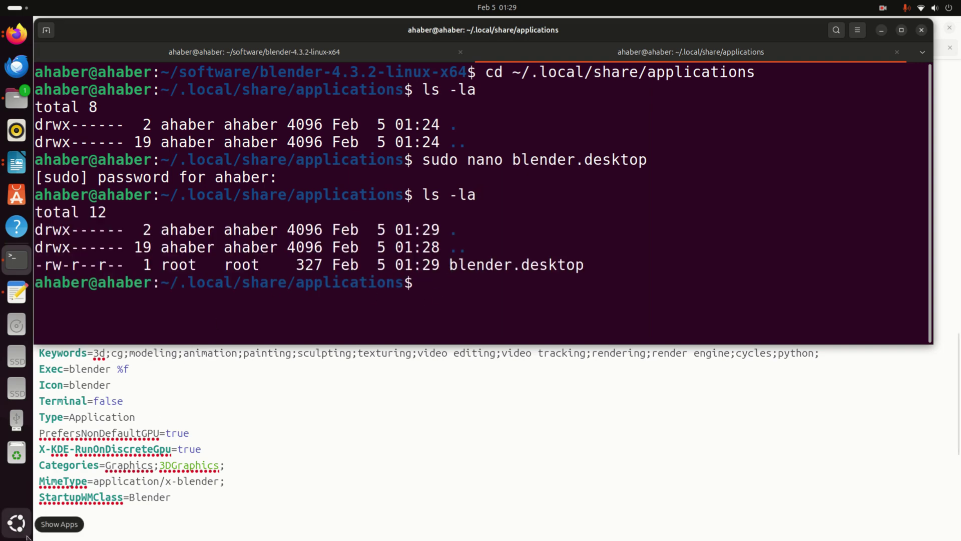
Step: Search the applications overview for 'blender' and launch Blender 4.3.2
left_click(18, 527)
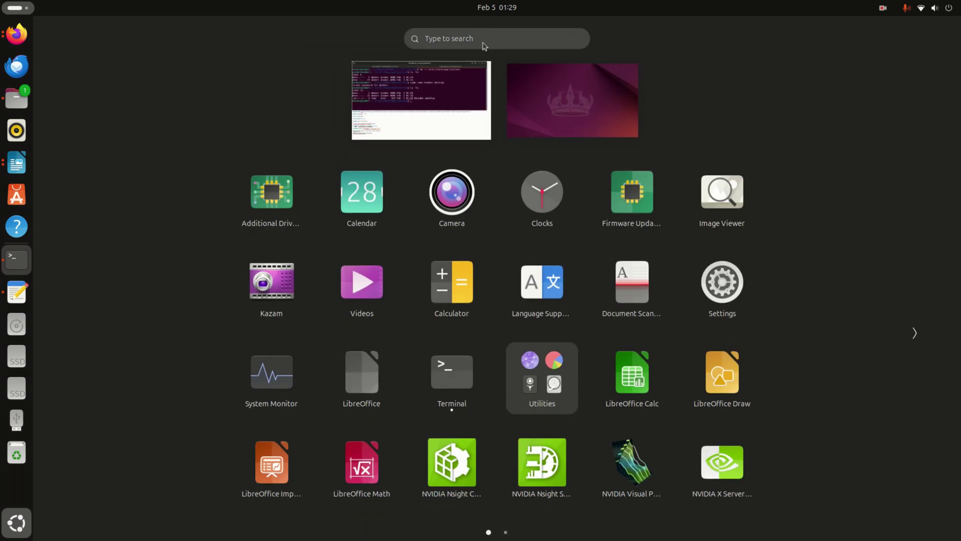
left_click(481, 36)
type("blender")
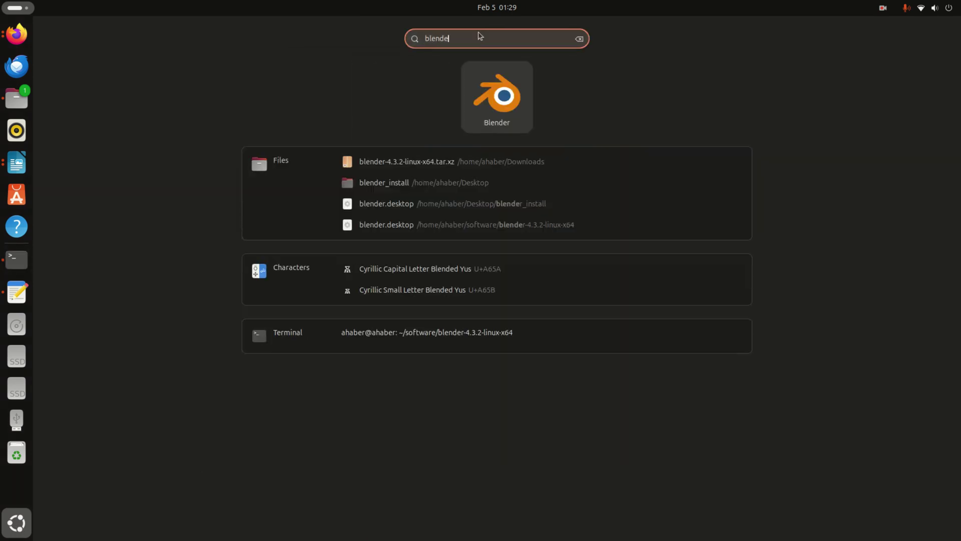
left_click(518, 94)
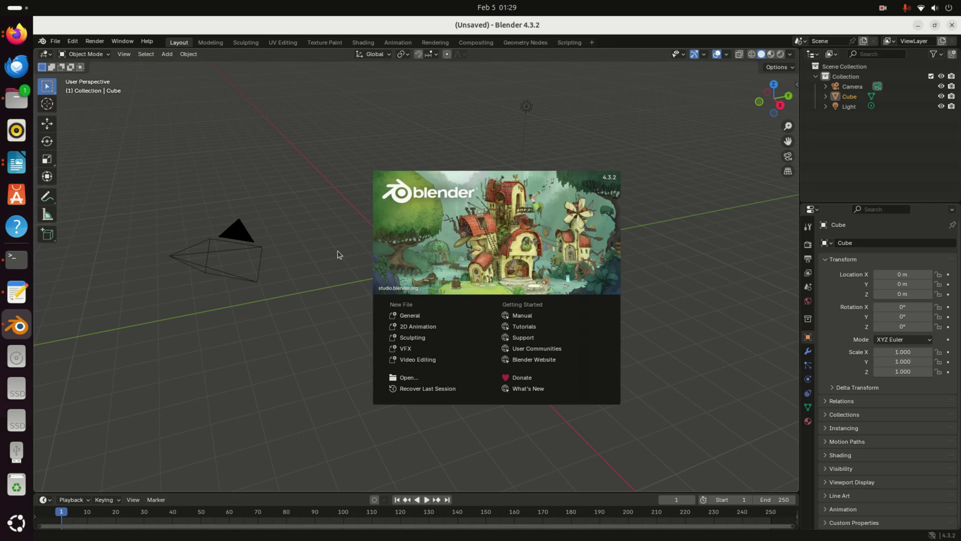
Step: Close the Blender welcome splash and zoom in and out on the default cube
left_click(338, 275)
scroll(420, 309, "up", 5)
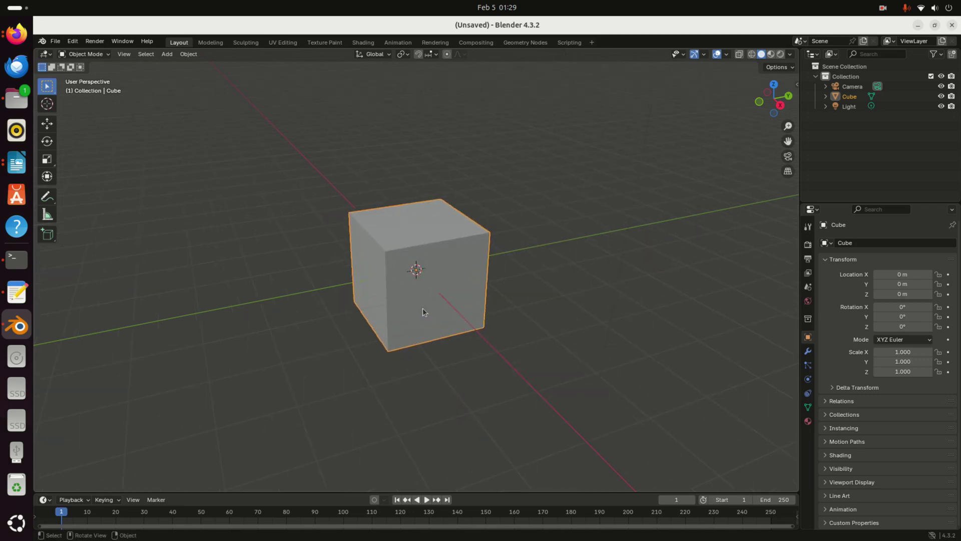
scroll(415, 311, "down", 5)
scroll(414, 317, "up", 4)
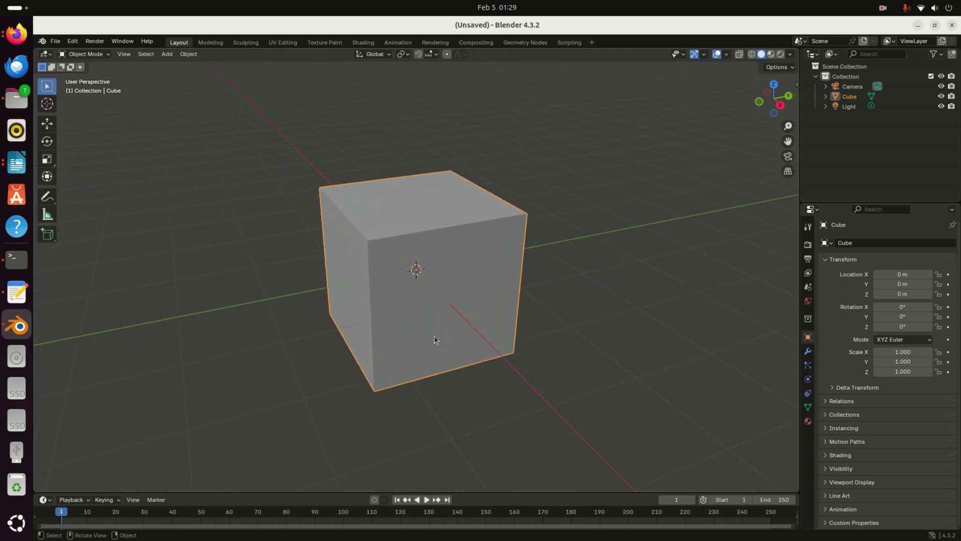
scroll(434, 336, "down", 6)
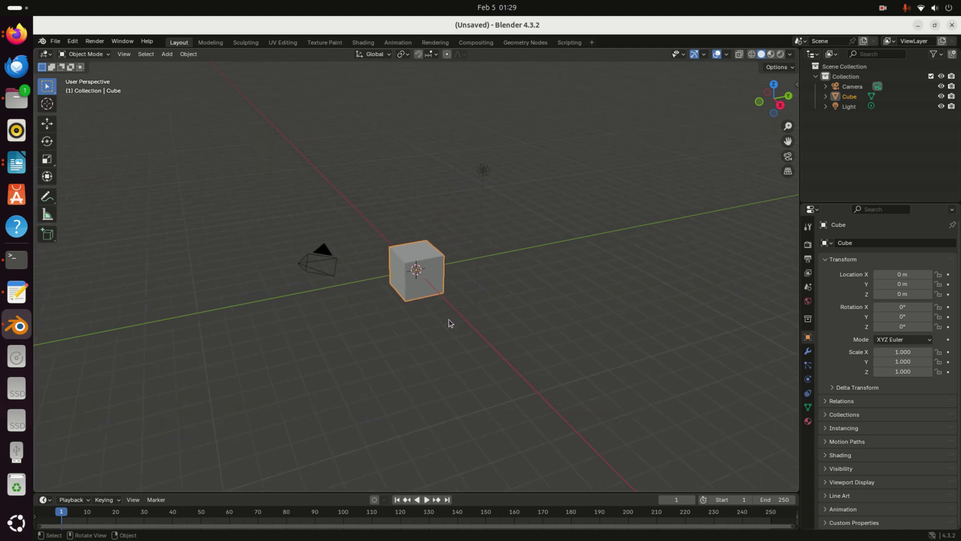